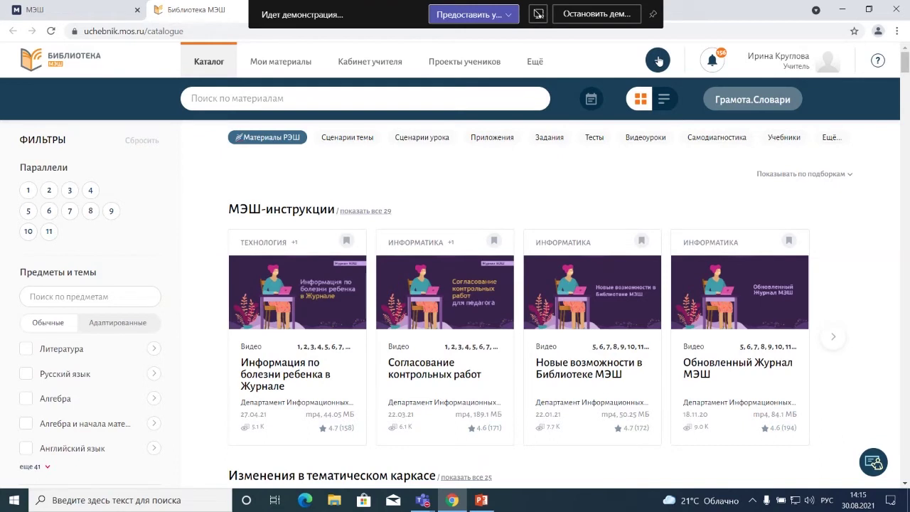
Start a new «Сценарий темы» and look through its constructor and additional information settings
left_click(657, 61)
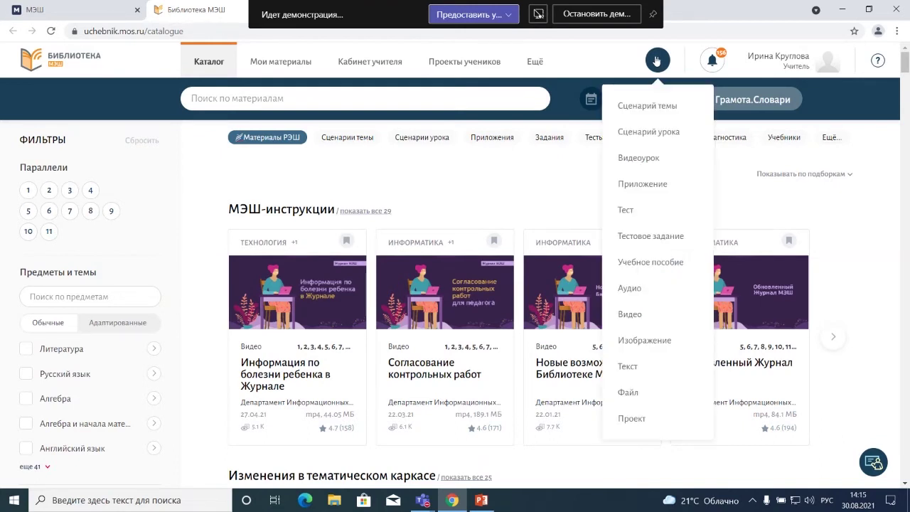
left_click(659, 107)
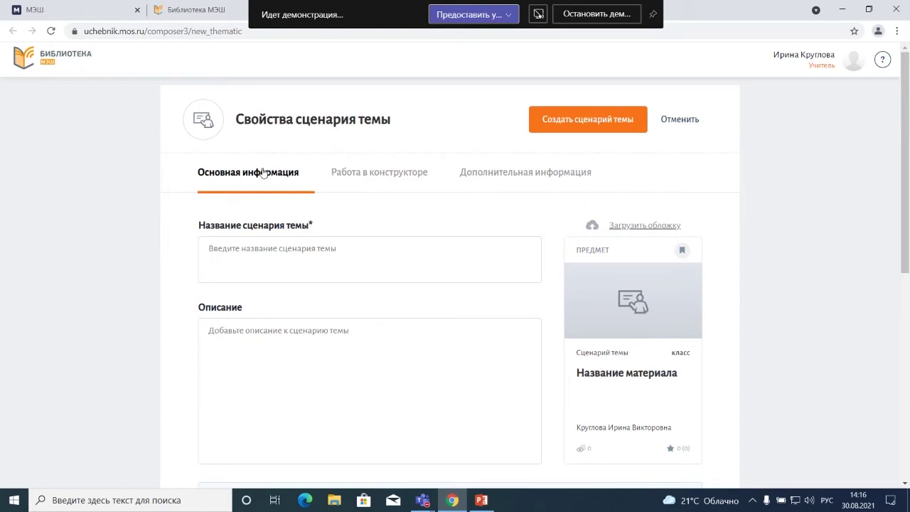
left_click(375, 176)
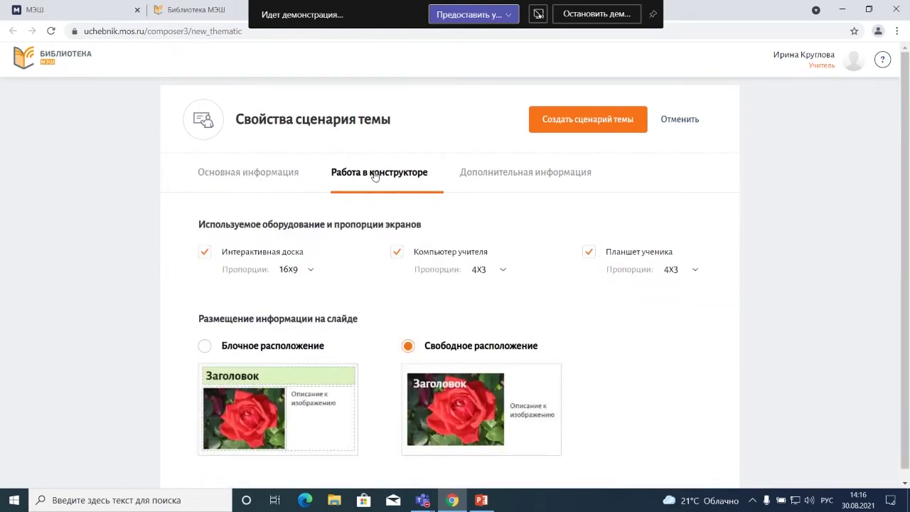
left_click(498, 177)
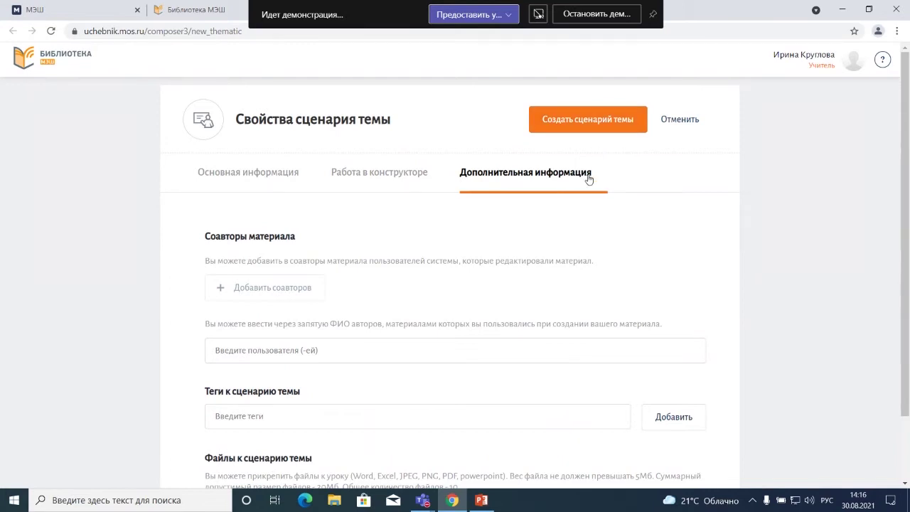
Title the topic scenario «Имя существительное как часть речи» in its basic information
left_click(281, 177)
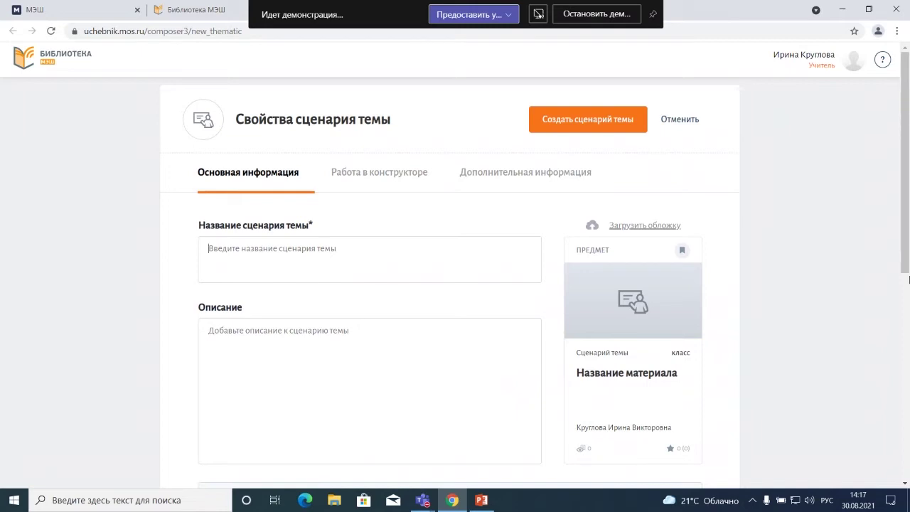
type("Су")
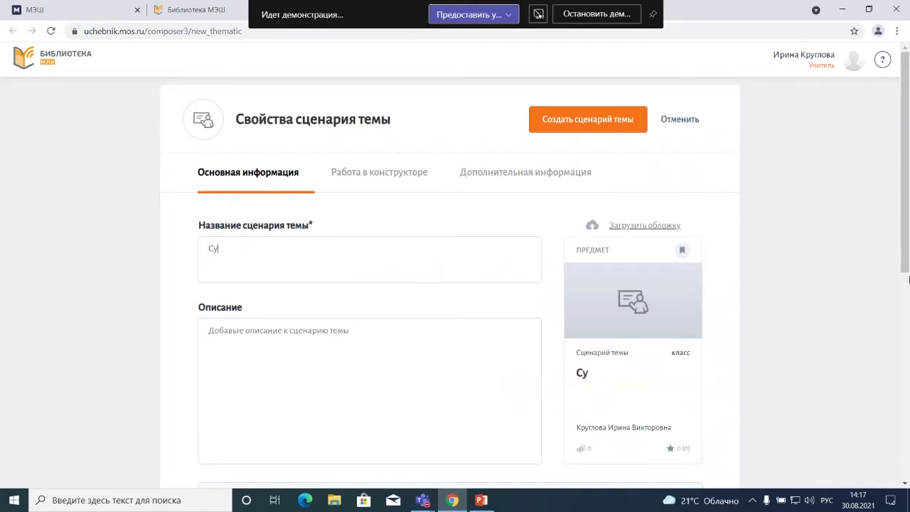
type("ществительное")
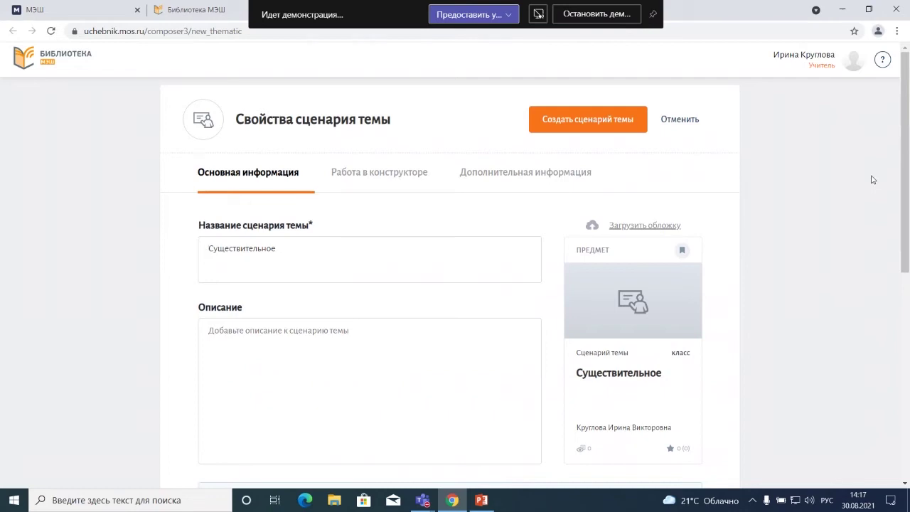
key("Home")
type("Имя")
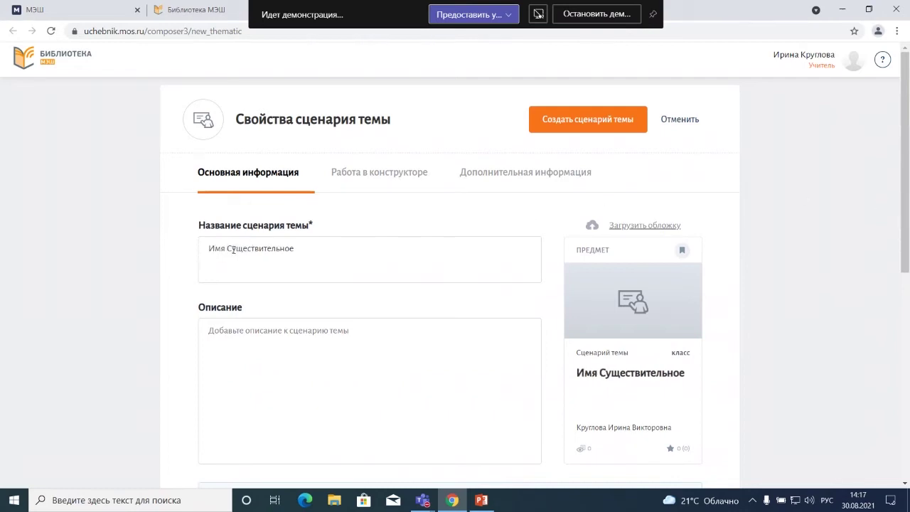
key("Delete")
type("с")
left_click(301, 250)
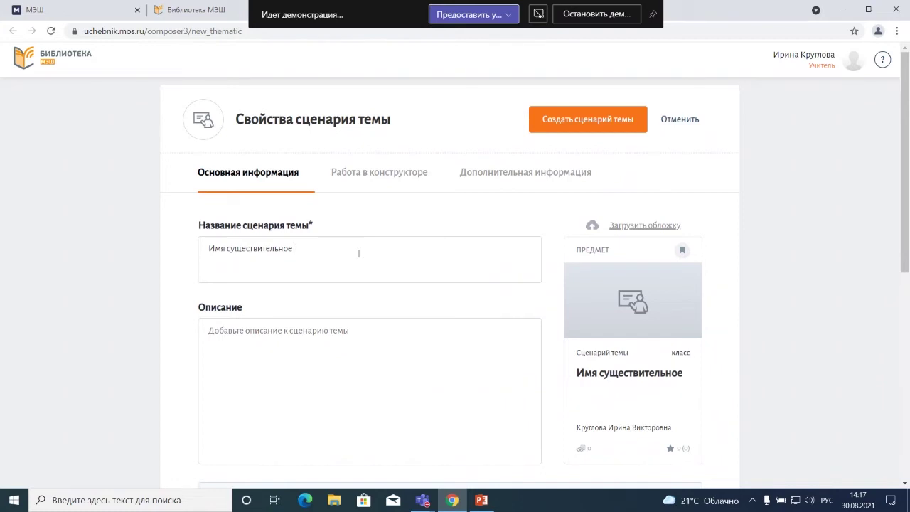
type("как часть речи")
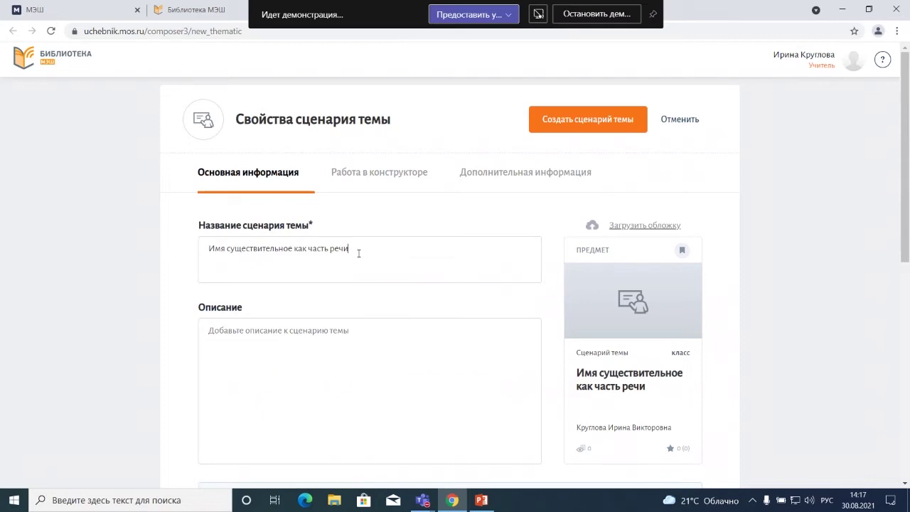
Enter the scenario description «Материал сценария изучения темы соответствует требованиям ФГОС.»
left_click(349, 331)
type("Ма")
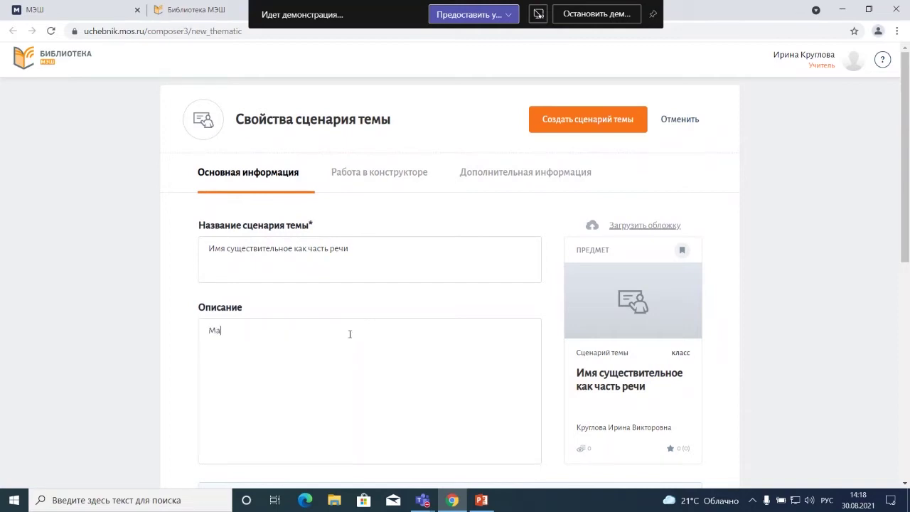
type("териал сценария изучени")
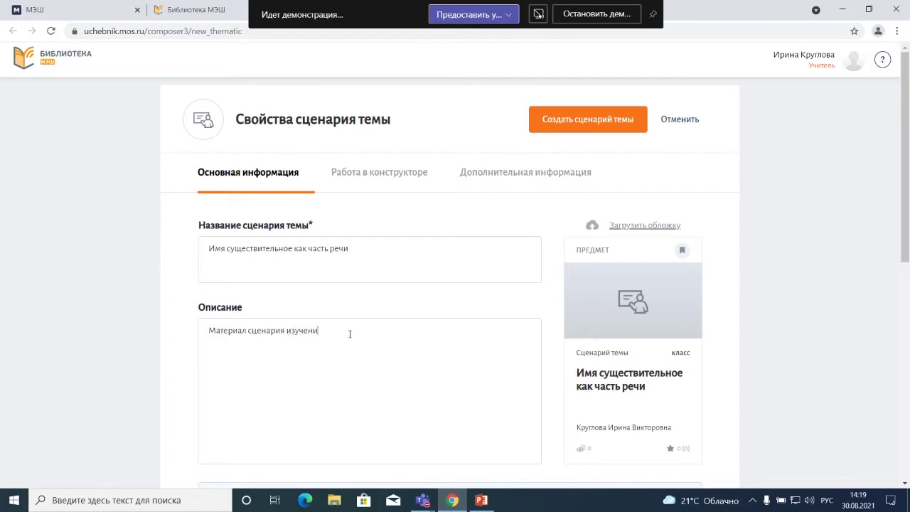
type("я темы сост")
type("ветств")
type("к")
key("BackSpace")
type("ет")
key("BackSpace")
key("BackSpace")
key("BackSpace")
key("BackSpace")
key("BackSpace")
key("BackSpace")
key("BackSpace")
key("BackSpace")
key("BackSpace")
key("BackSpace")
key("BackSpace")
type("ответствует требо")
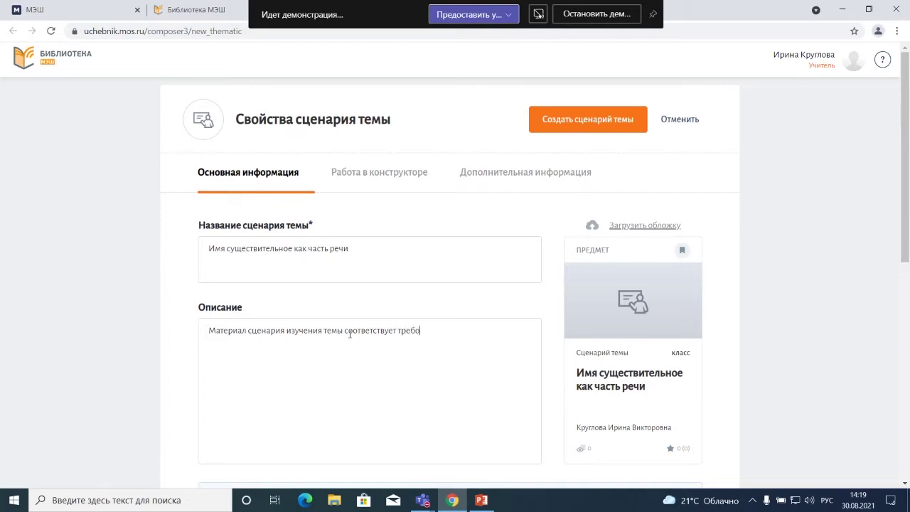
type("ваниям ФГОС")
type(".")
Set the scenario's grade to 5 and its subject to «Русский язык»
scroll(461, 354, "down", 3)
scroll(457, 357, "down", 2)
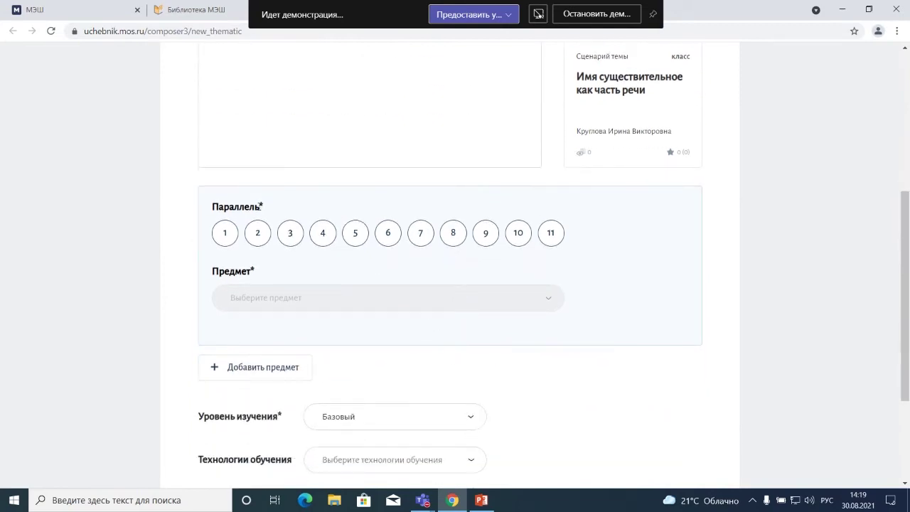
left_click(354, 234)
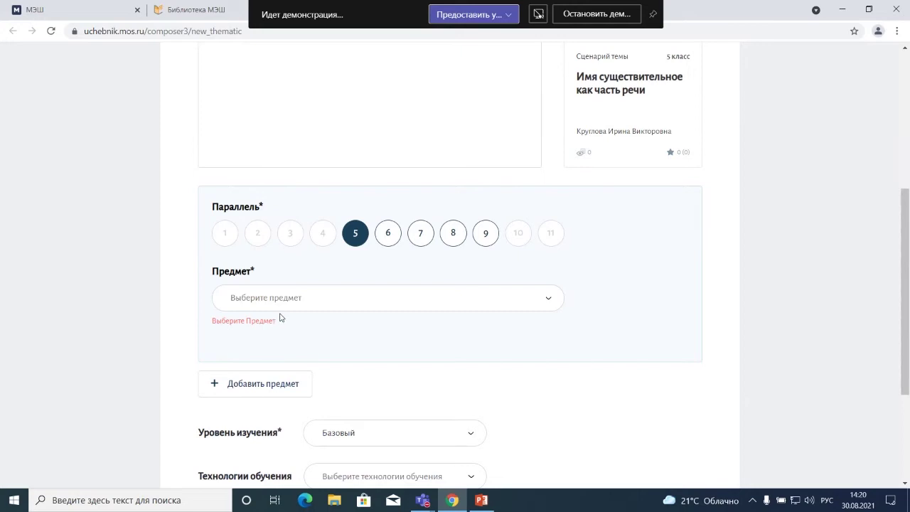
left_click(295, 298)
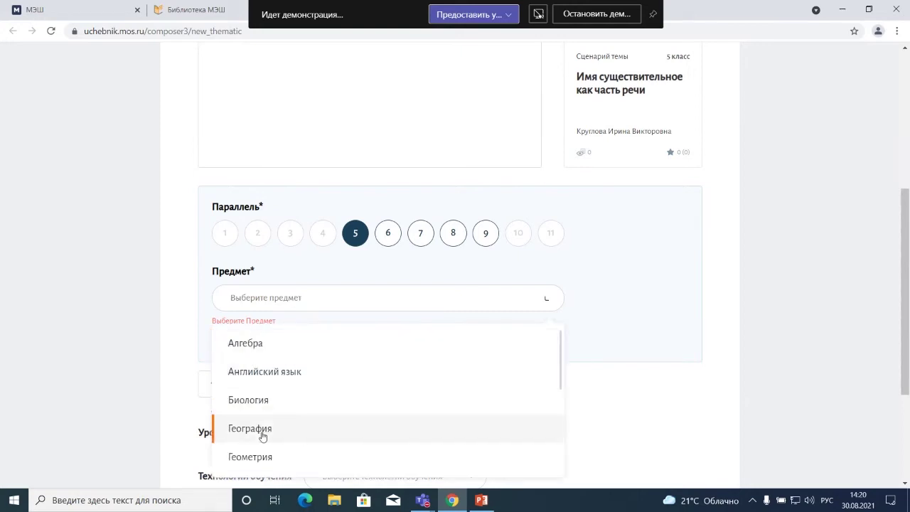
left_click(285, 296)
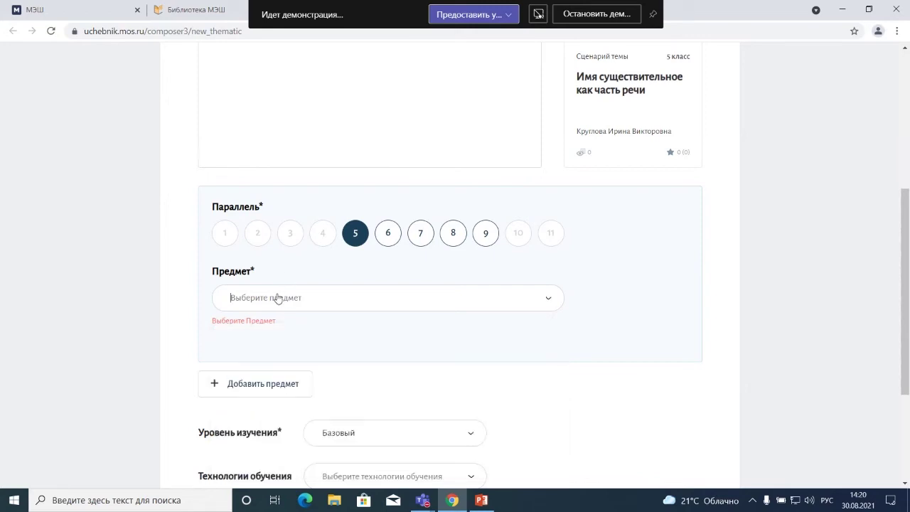
type("ру")
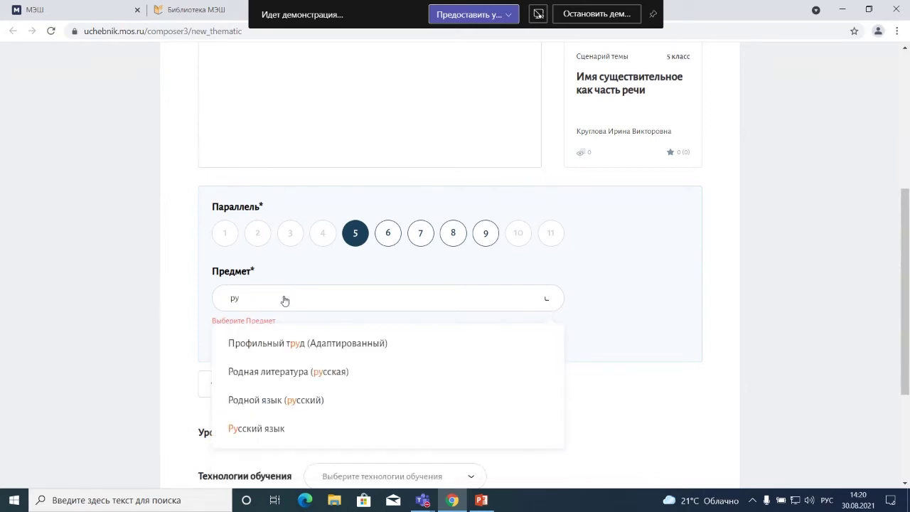
left_click(248, 427)
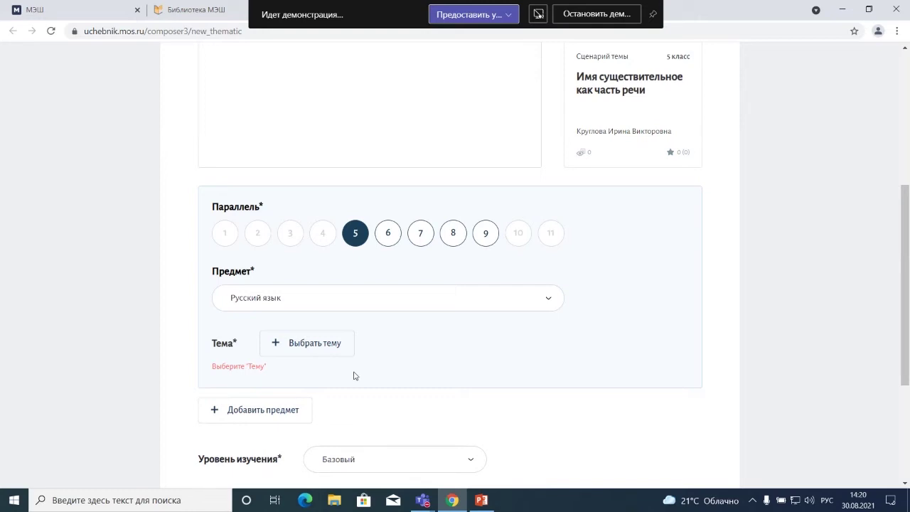
Assign the framework topic «Имя существительное как часть речи» with all six of its main didactic units
left_click(304, 343)
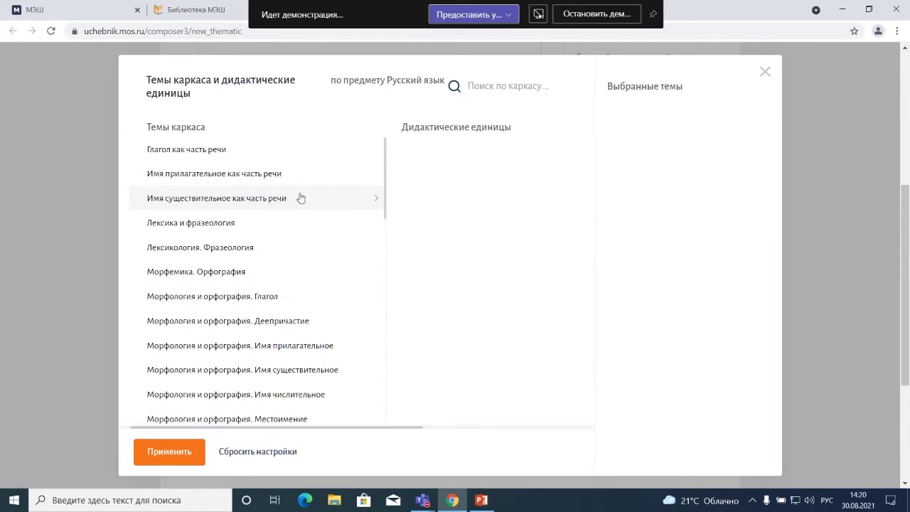
left_click(375, 199)
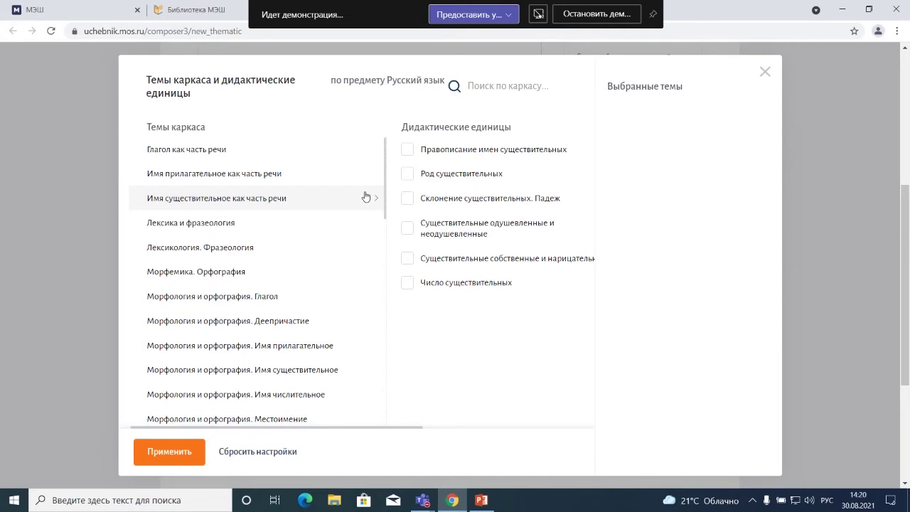
left_click(408, 200)
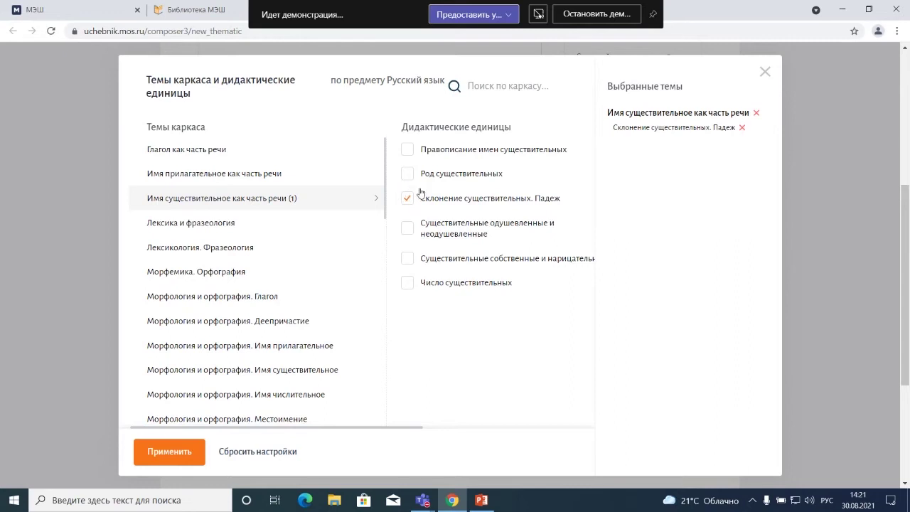
left_click(410, 178)
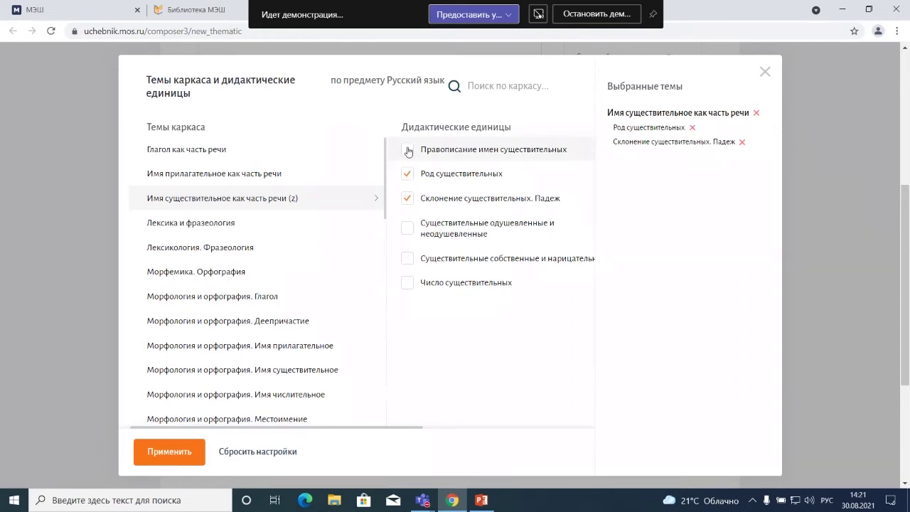
left_click(407, 149)
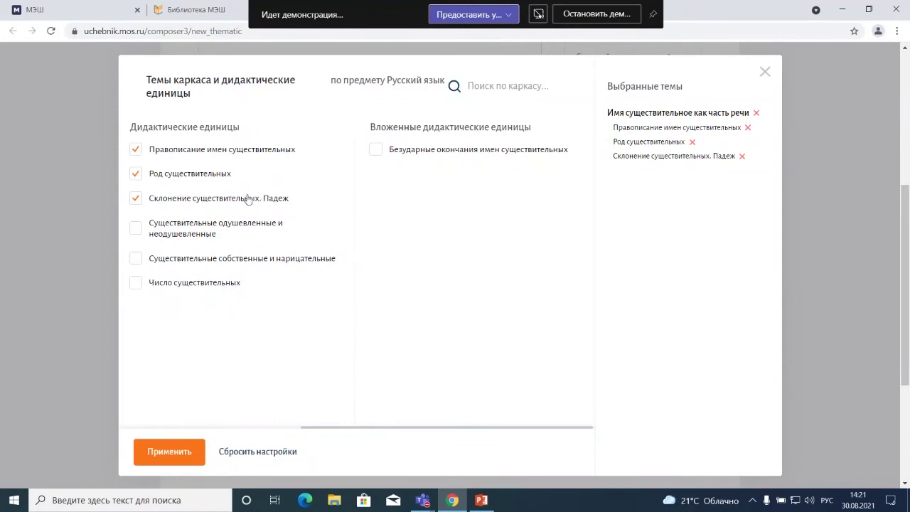
left_click(135, 229)
left_click(135, 260)
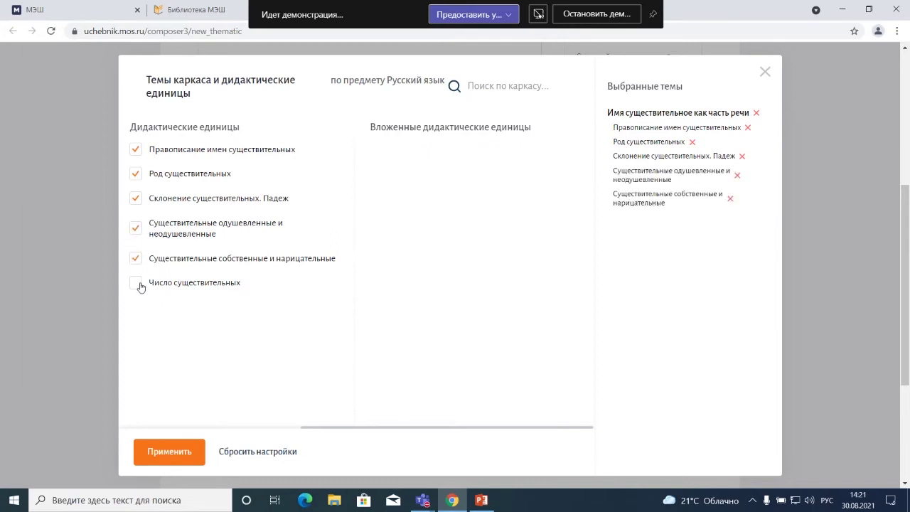
left_click(137, 284)
left_click(171, 451)
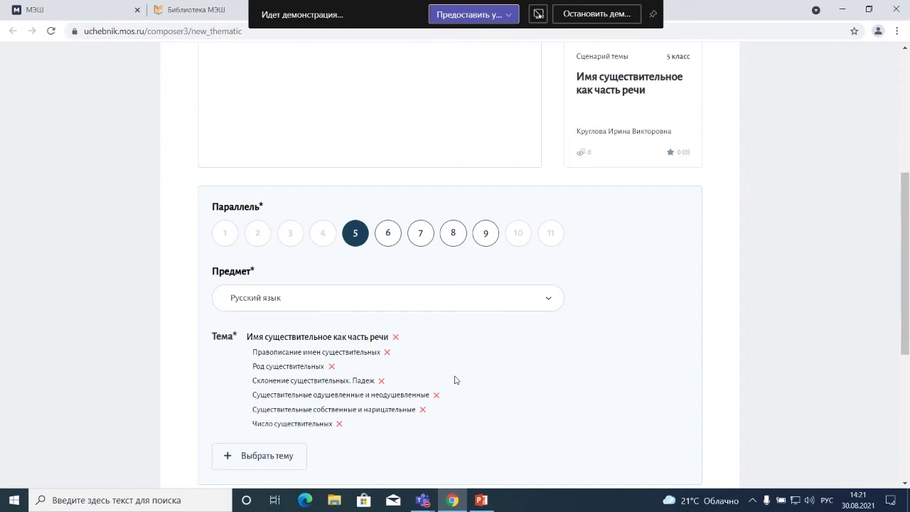
Examine the study level and teaching technology options and the storage folder for the material
scroll(458, 394, "down", 4)
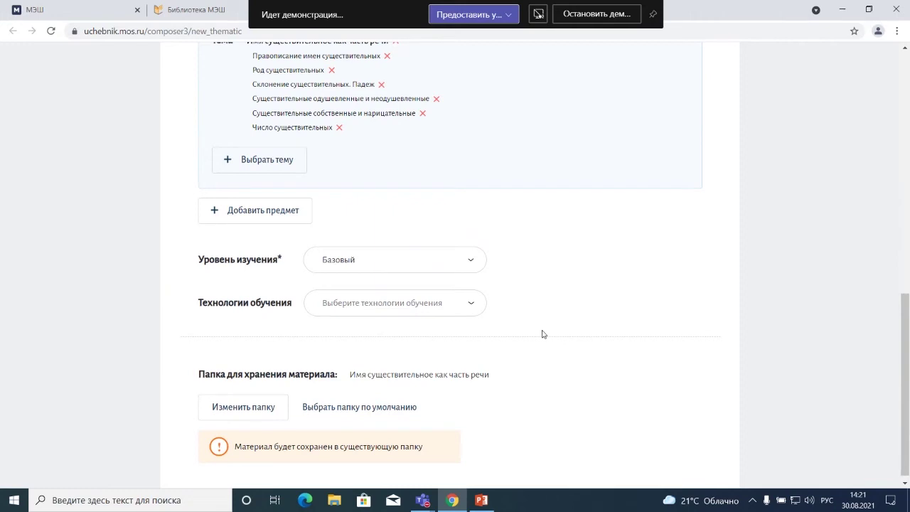
left_click(470, 262)
left_click(472, 306)
left_click(472, 306)
scroll(565, 377, "down", 1)
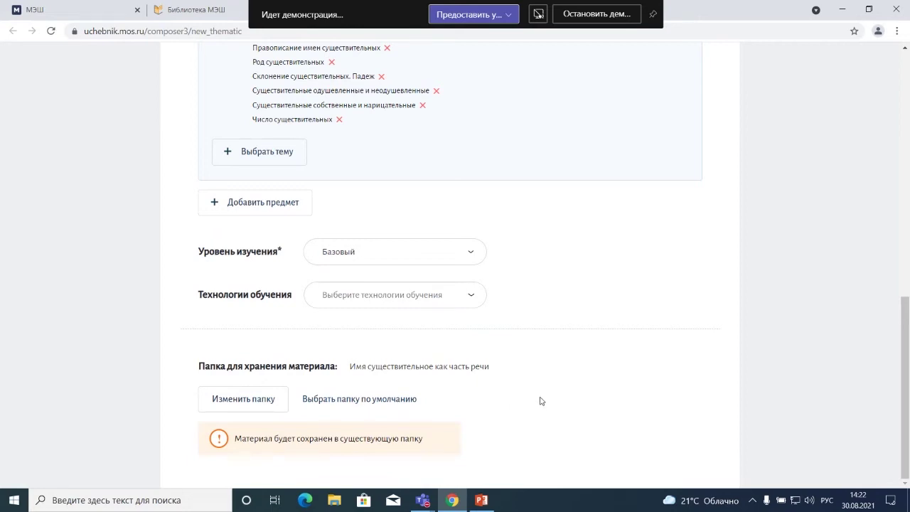
Upload the image «обложка» from the desktop as the scenario's cover
scroll(540, 401, "up", 10)
scroll(507, 384, "up", 1)
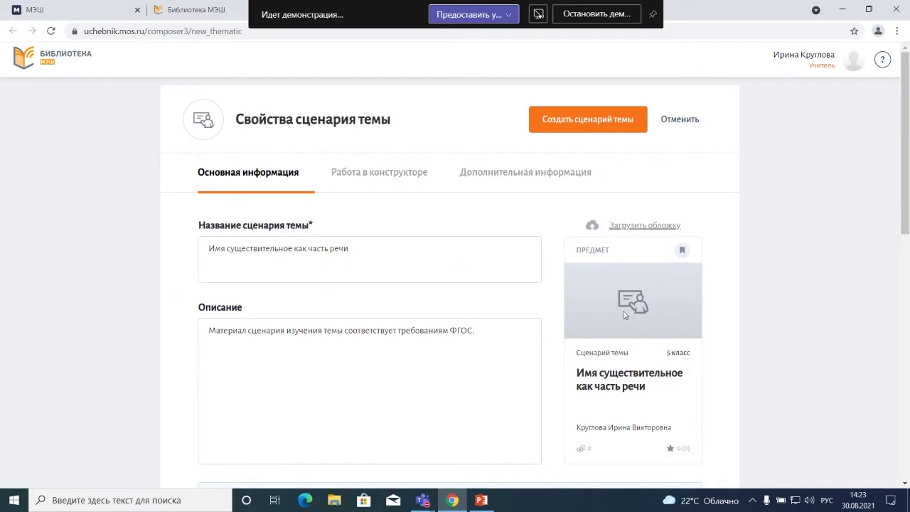
left_click(638, 226)
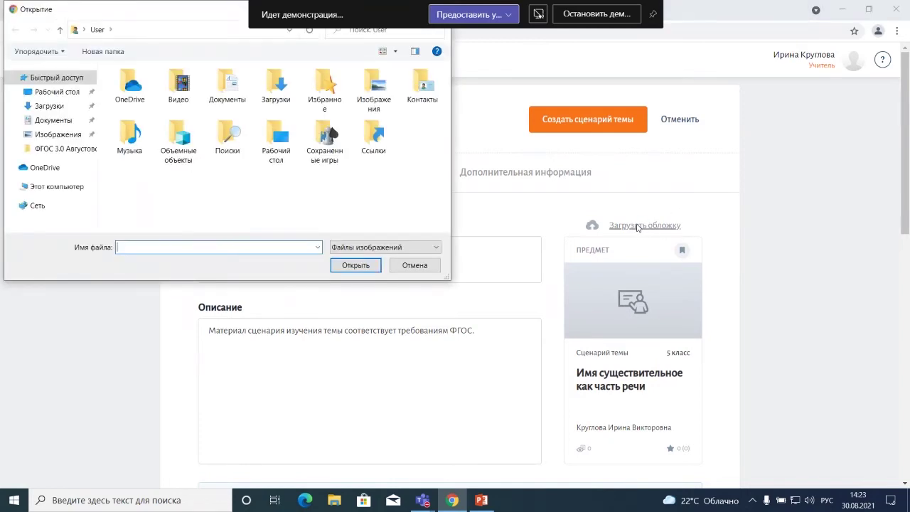
left_click(57, 91)
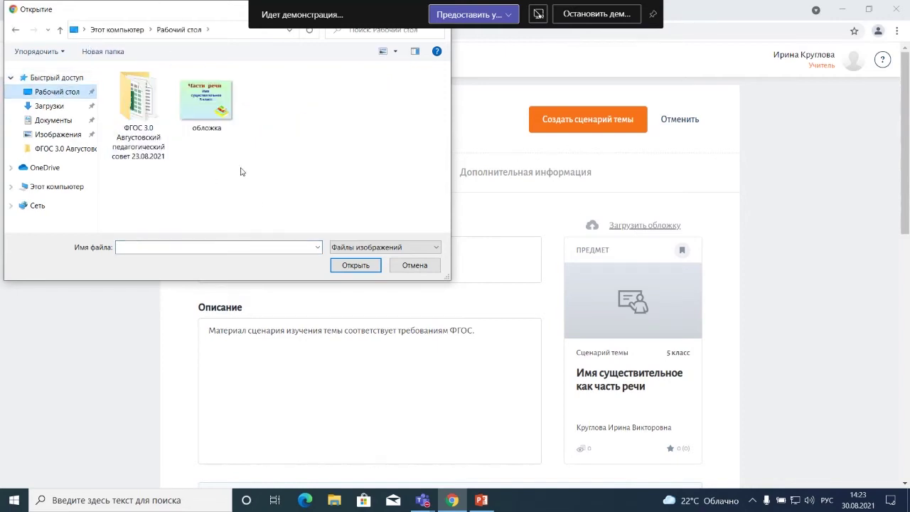
left_click(213, 100)
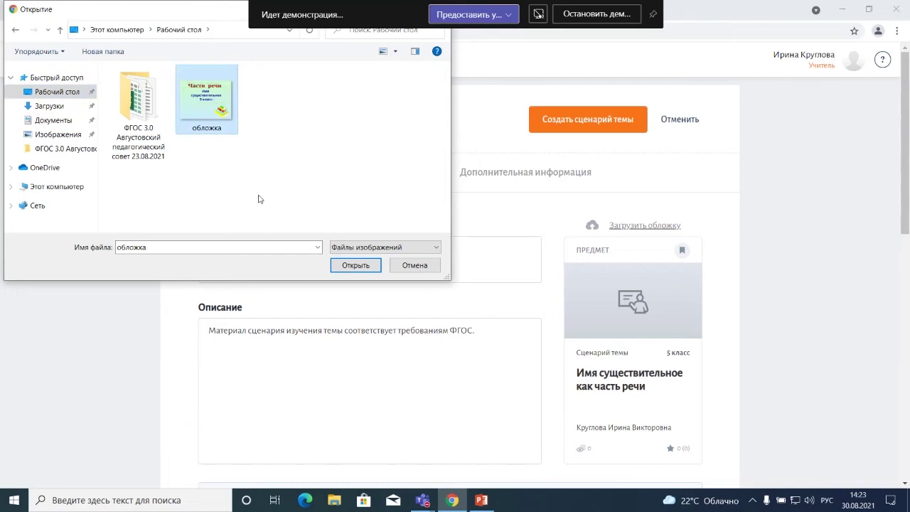
left_click(355, 267)
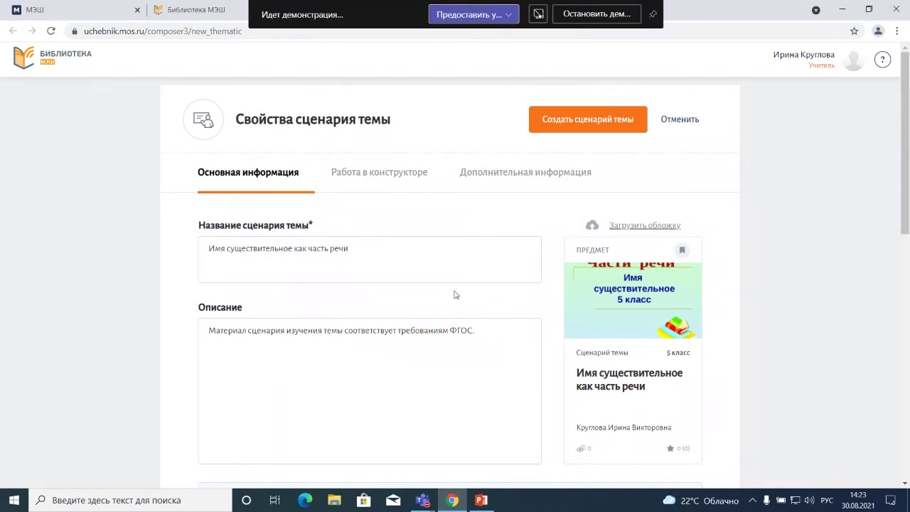
Review the equipment, screen proportions and slide layout options in the constructor settings
left_click(370, 174)
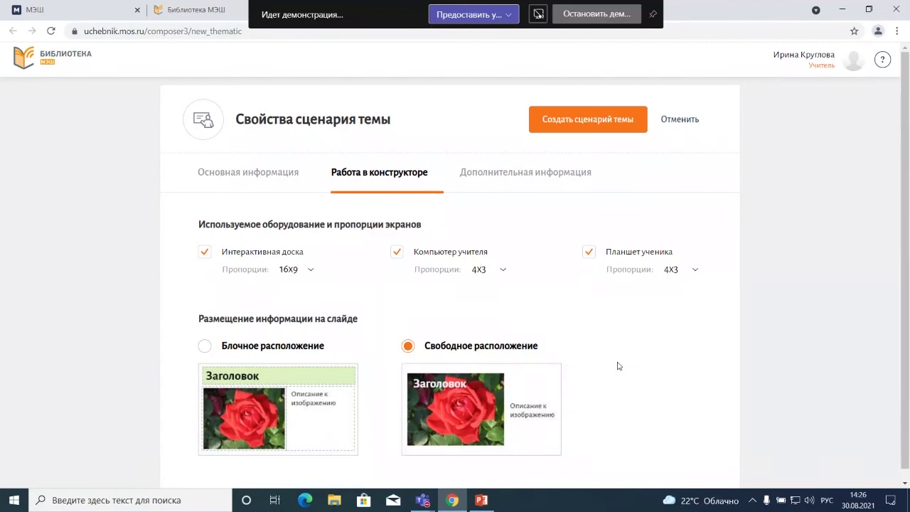
scroll(619, 367, "down", 1)
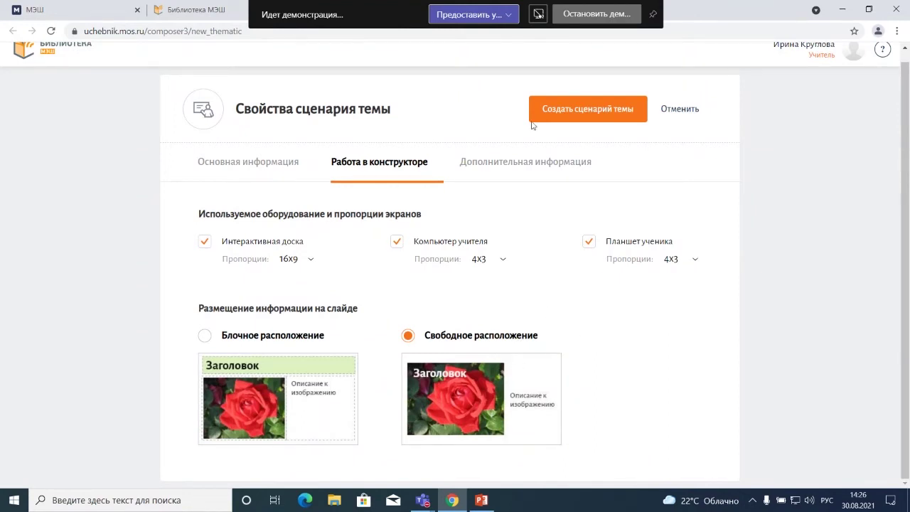
Create the topic scenario from the filled-in properties and name its first fragment «Урок 1. Тема»
left_click(584, 109)
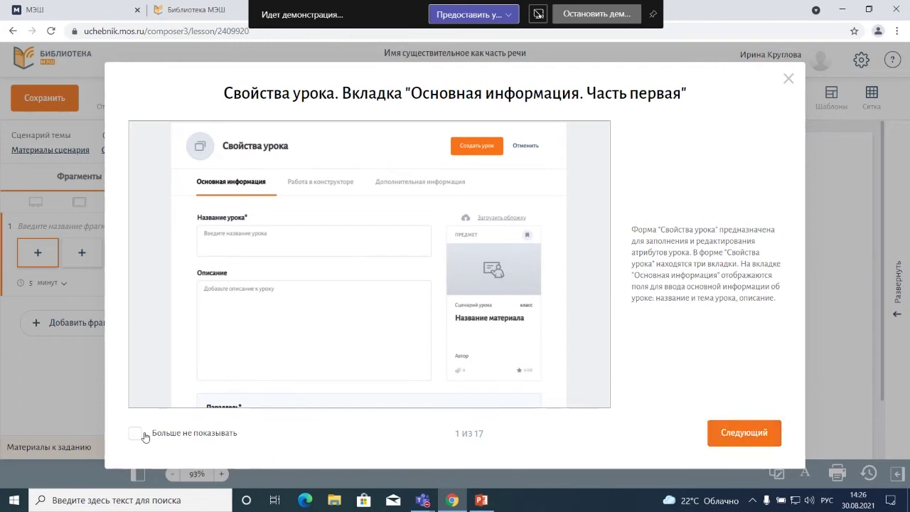
left_click(787, 77)
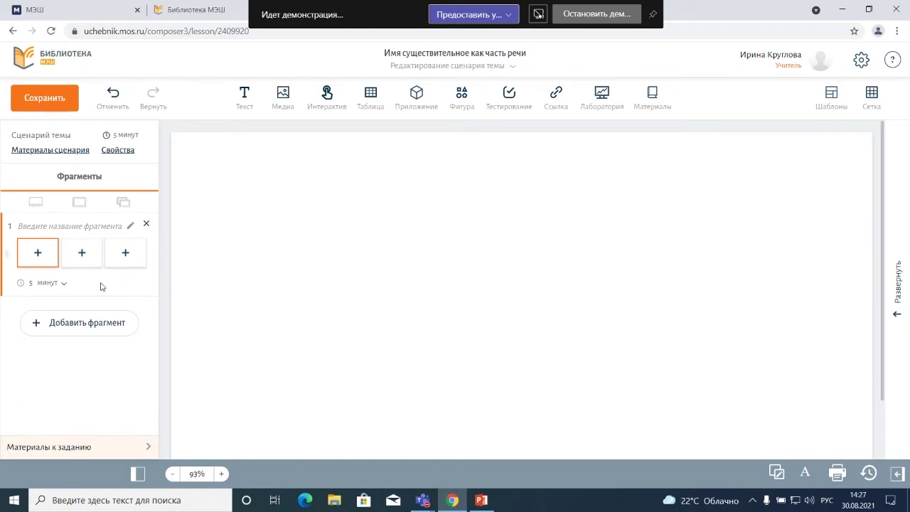
left_click(116, 227)
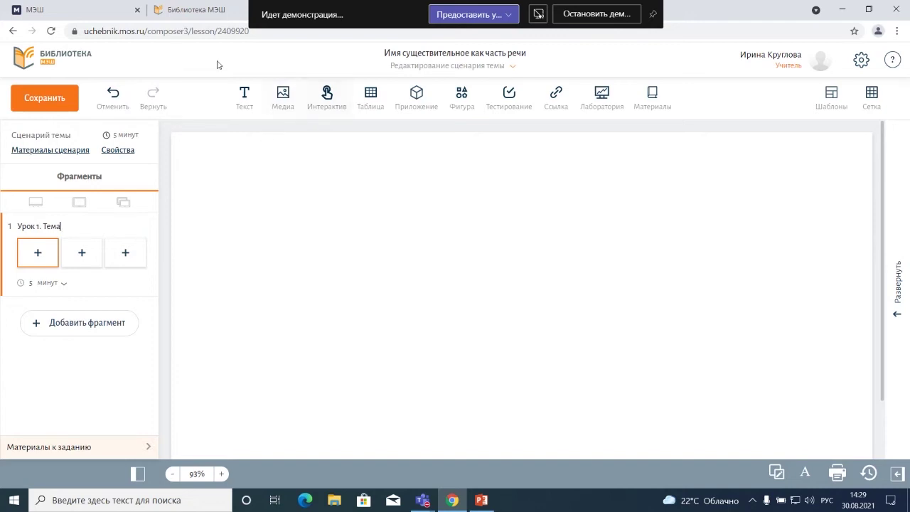
Review the text insertion options, the available lesson templates and the grid settings of the constructor
left_click(244, 94)
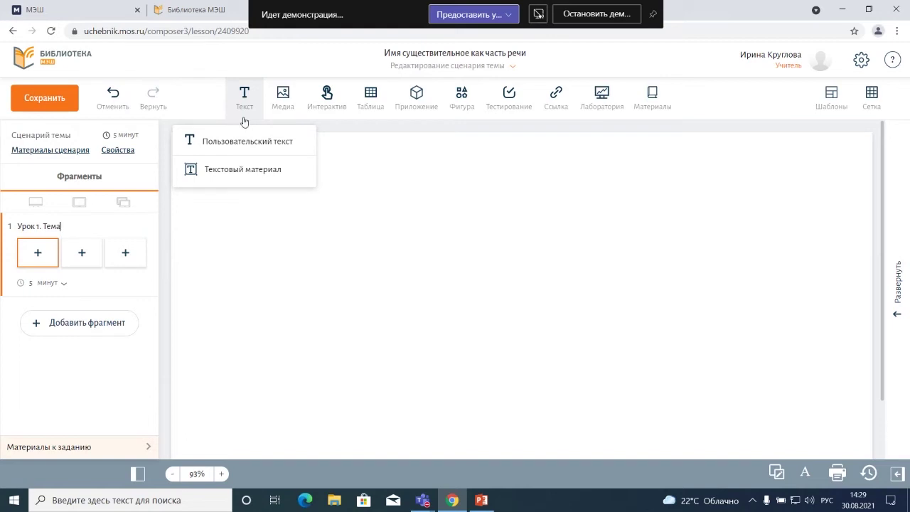
left_click(832, 93)
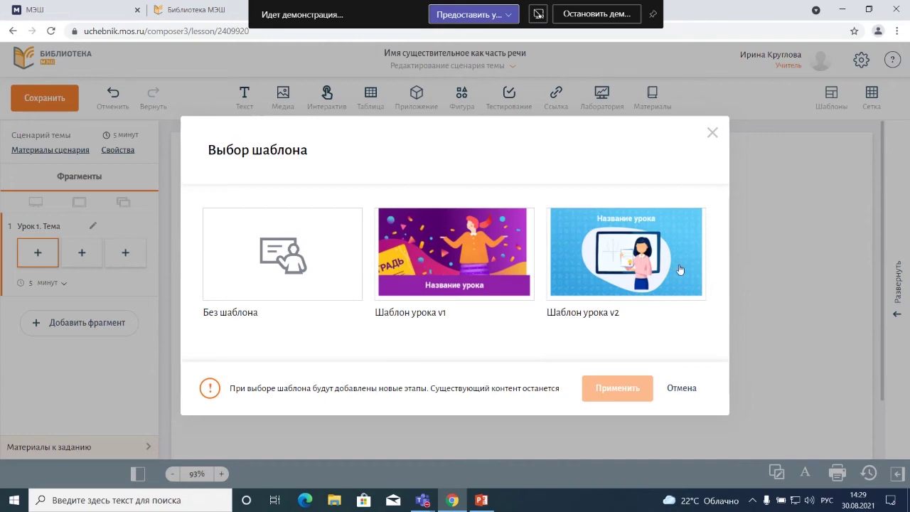
left_click(713, 134)
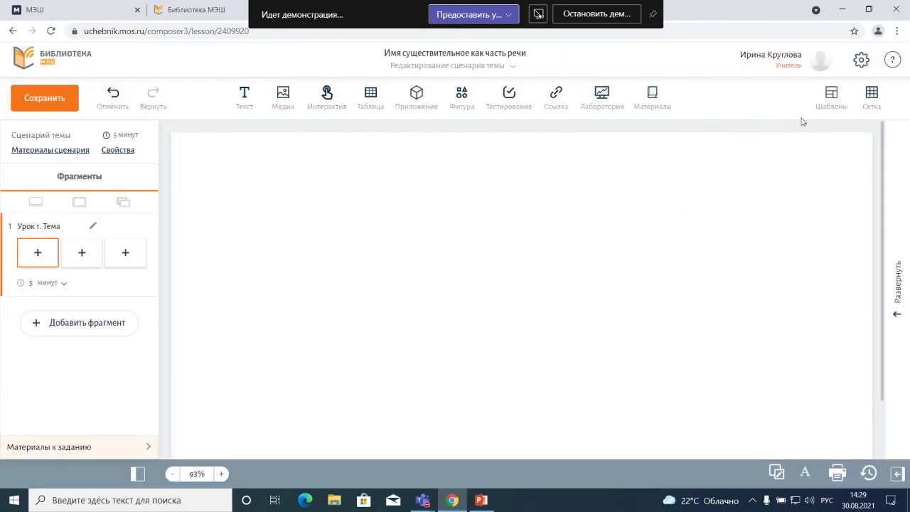
left_click(871, 93)
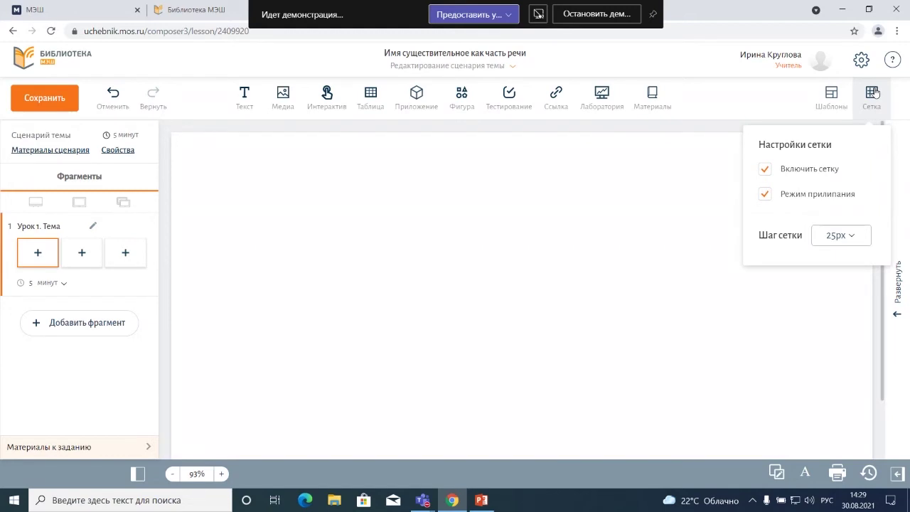
Add a custom text box reading «Здравствуйте!» to the fragment's first slide
mouse_move(244, 100)
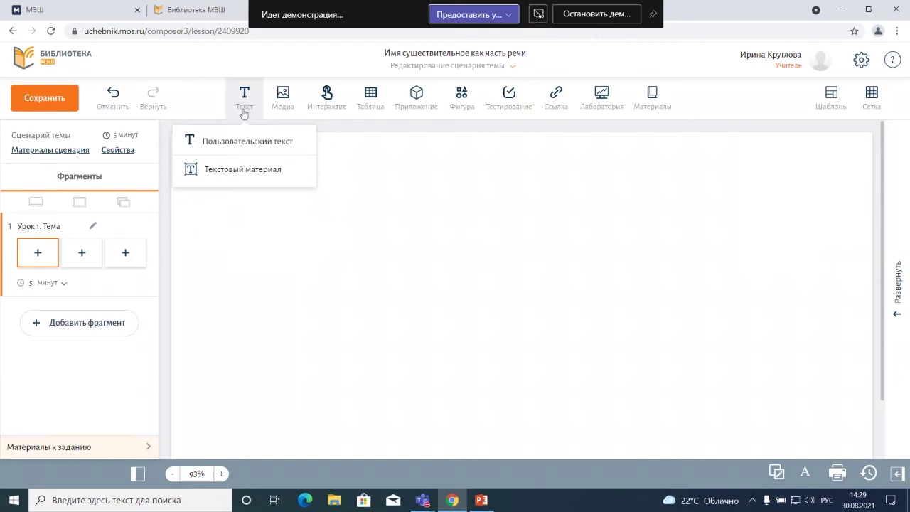
left_click(242, 144)
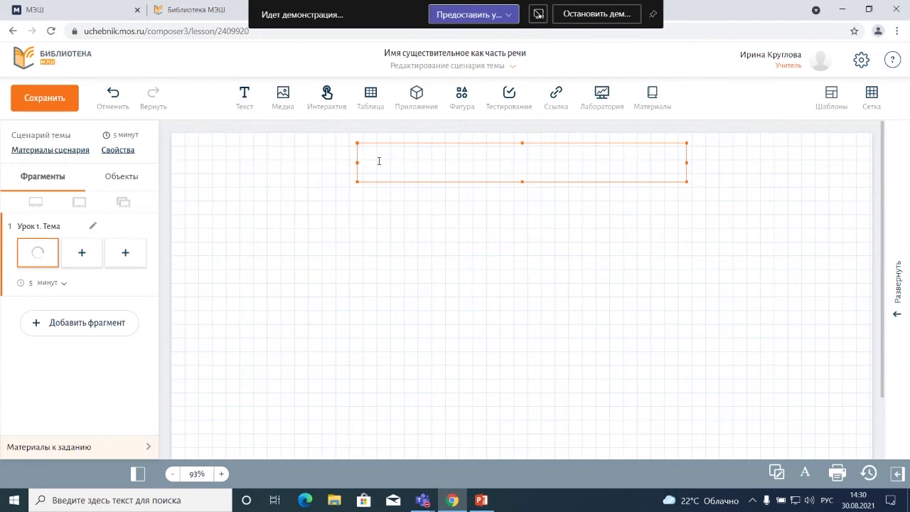
type("Здравствуйте")
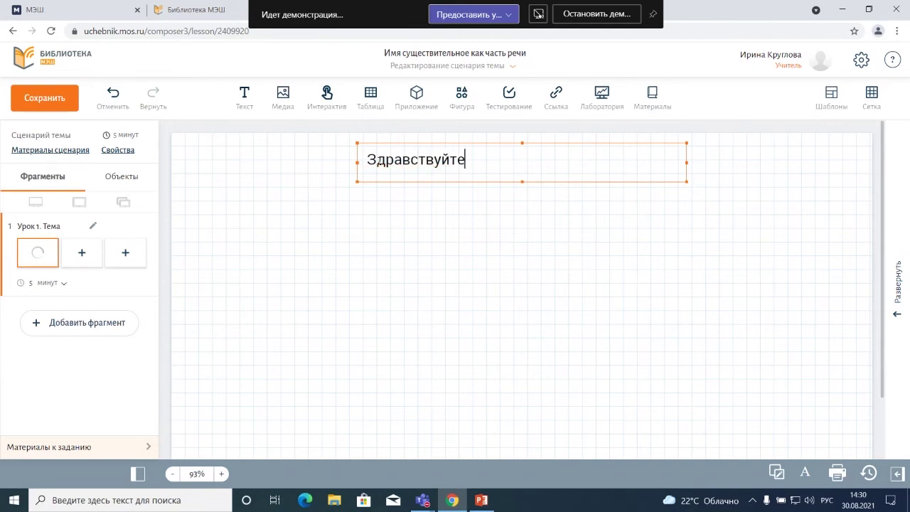
type("!")
mouse_move(907, 334)
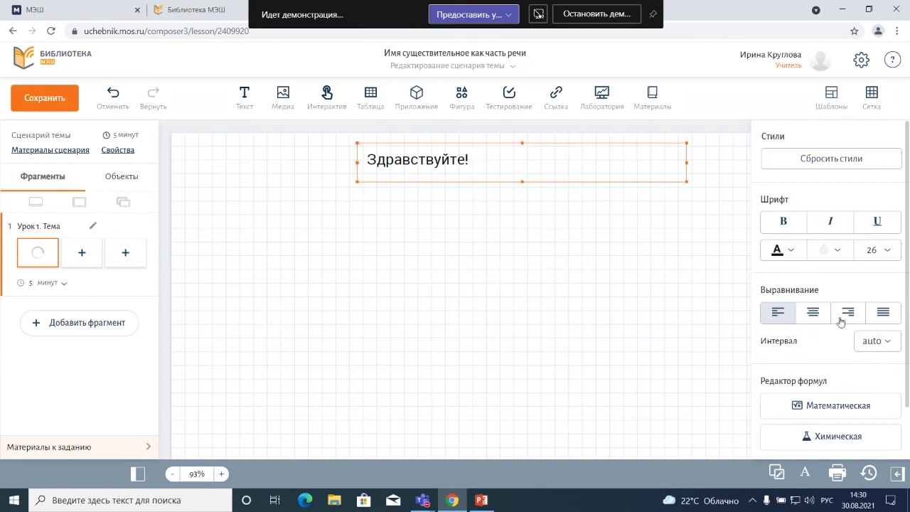
left_click(258, 100)
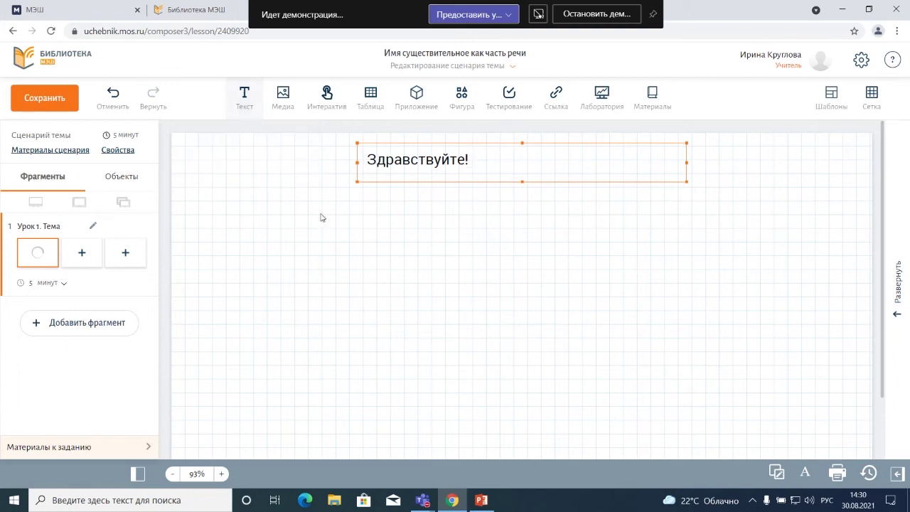
Add the catalogue image «Три склонения имён существительных» to the first slide
mouse_move(287, 103)
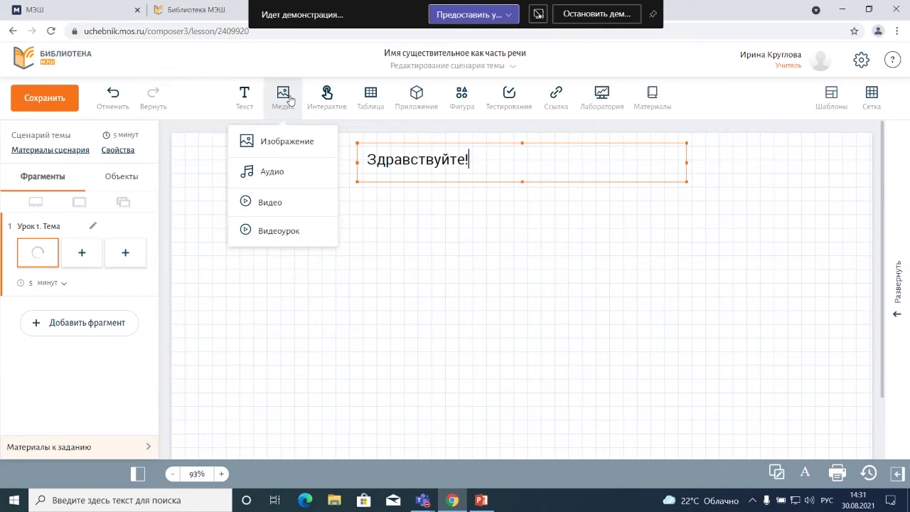
left_click(287, 142)
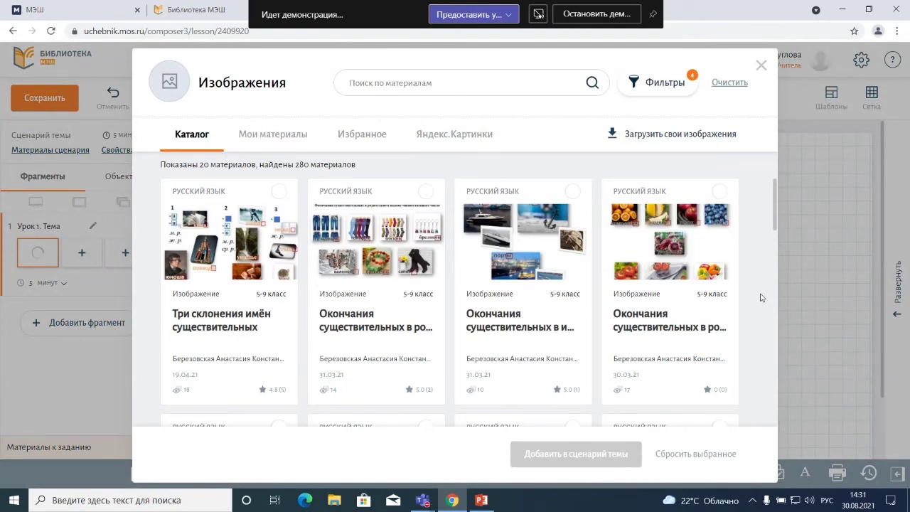
mouse_move(235, 340)
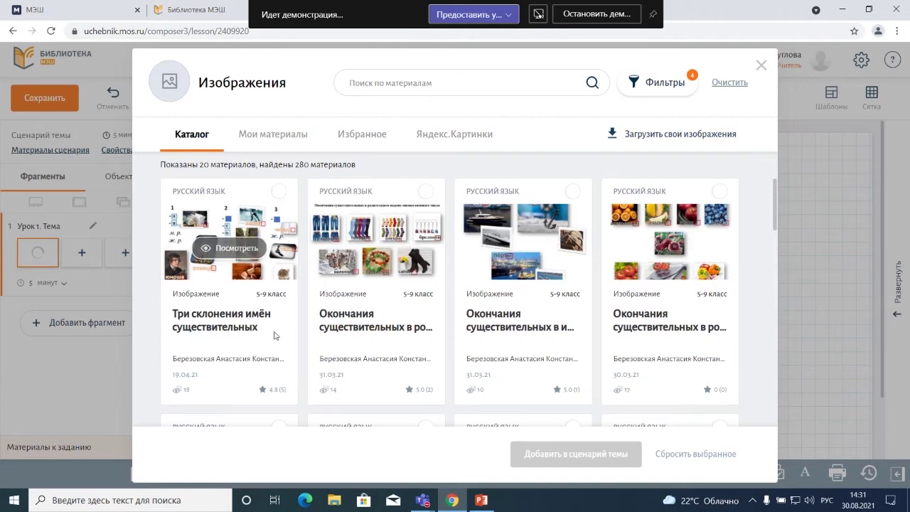
mouse_move(340, 341)
left_click(215, 282)
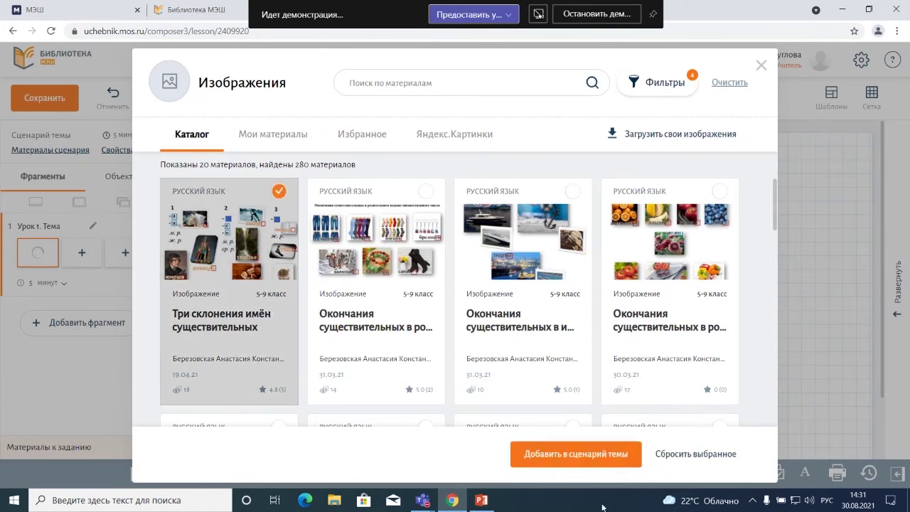
left_click(585, 455)
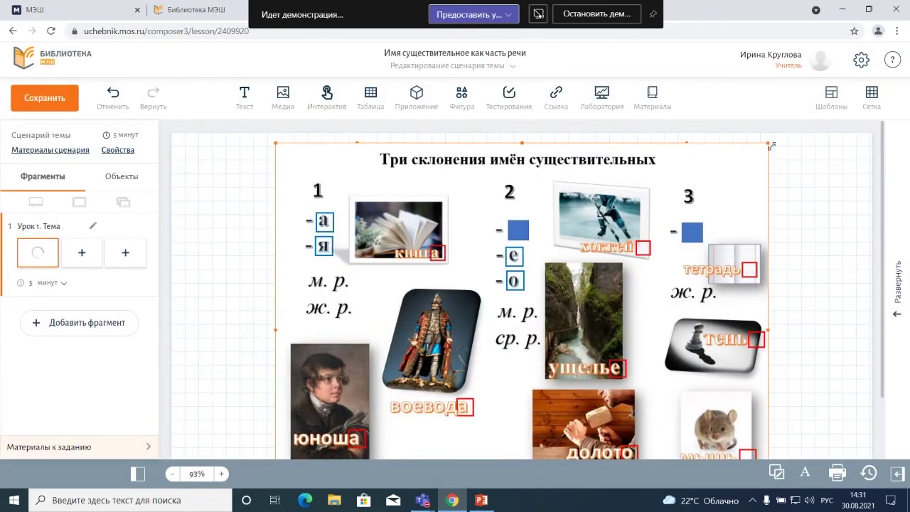
Shrink the declensions image and move it to the left part of the slide, below the greeting text
left_click_drag(768, 151, 629, 243)
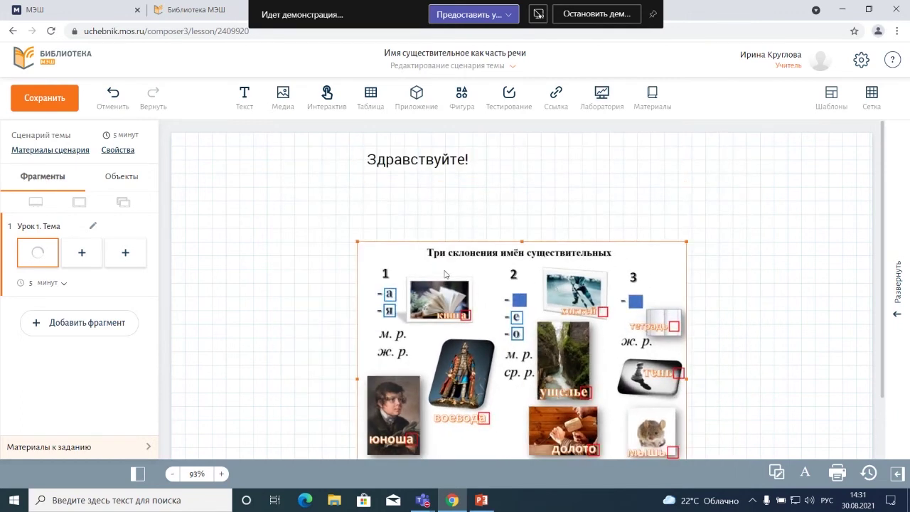
left_click_drag(413, 246, 255, 188)
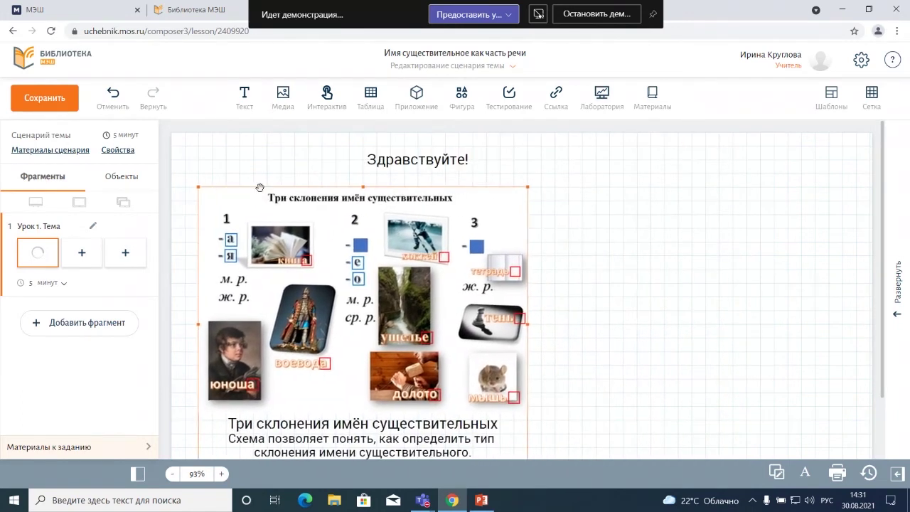
left_click(566, 356)
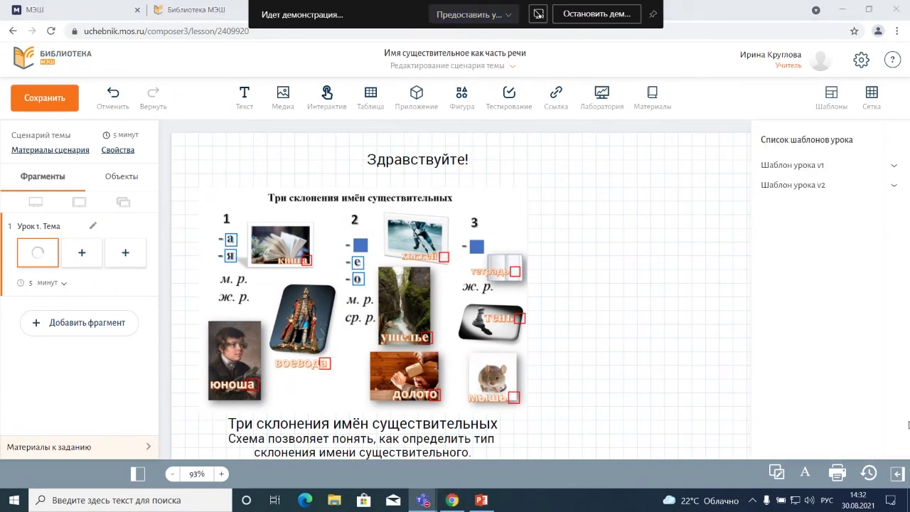
Pin the side panel with the lesson template list beside the slide and collapse it again
left_click(899, 473)
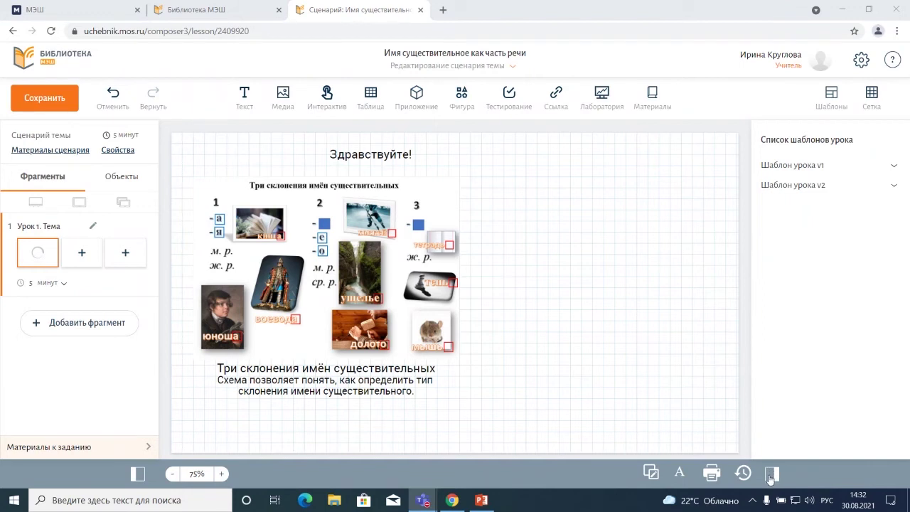
left_click(770, 478)
left_click(770, 475)
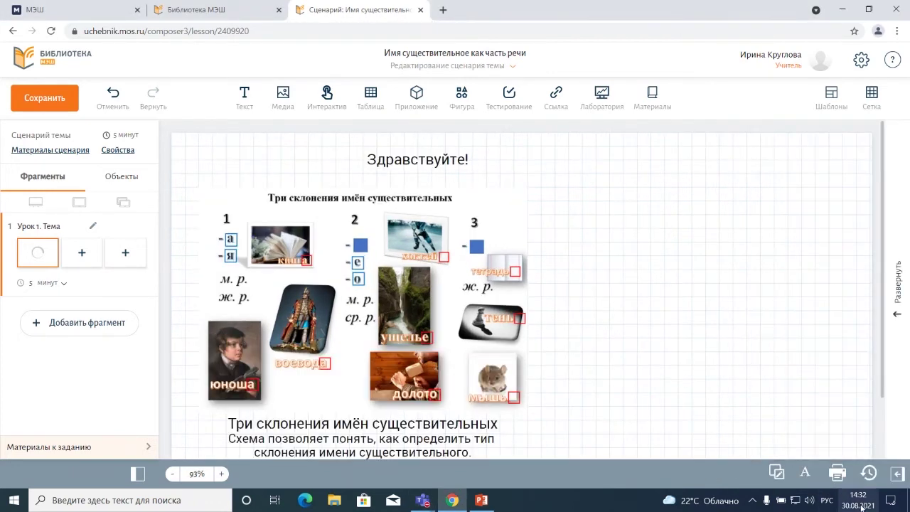
mouse_move(904, 253)
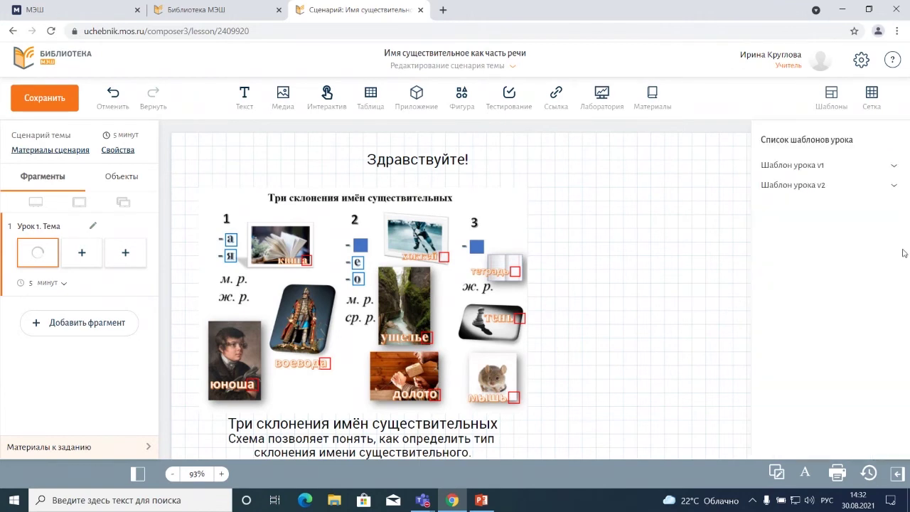
left_click(338, 418)
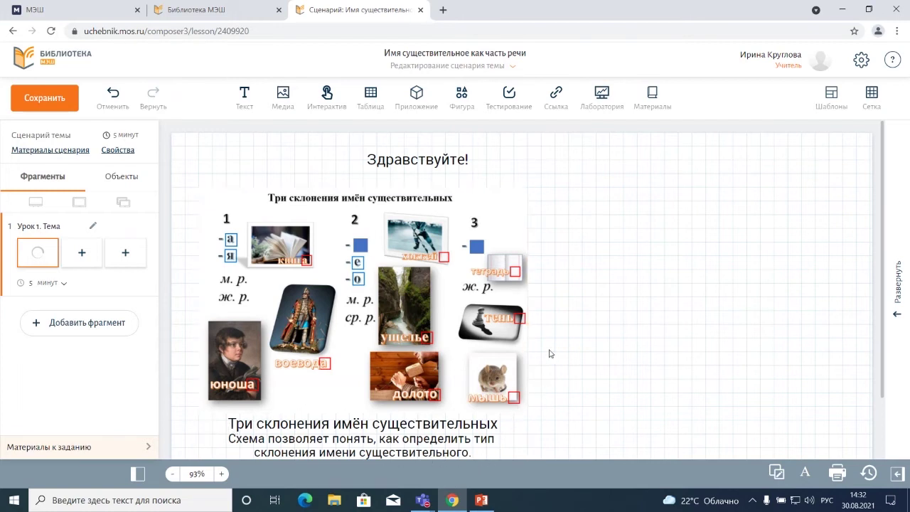
Browse the catalogue of video lessons on the topic
left_click(282, 107)
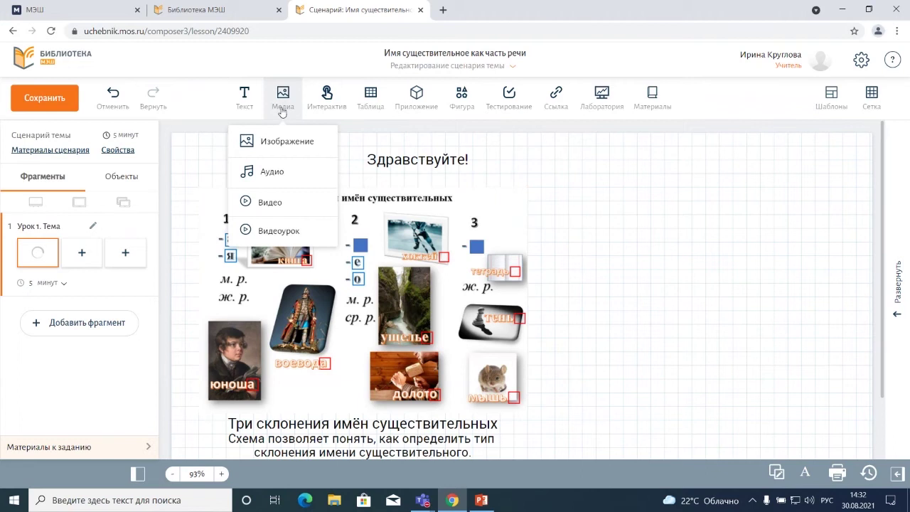
left_click(281, 232)
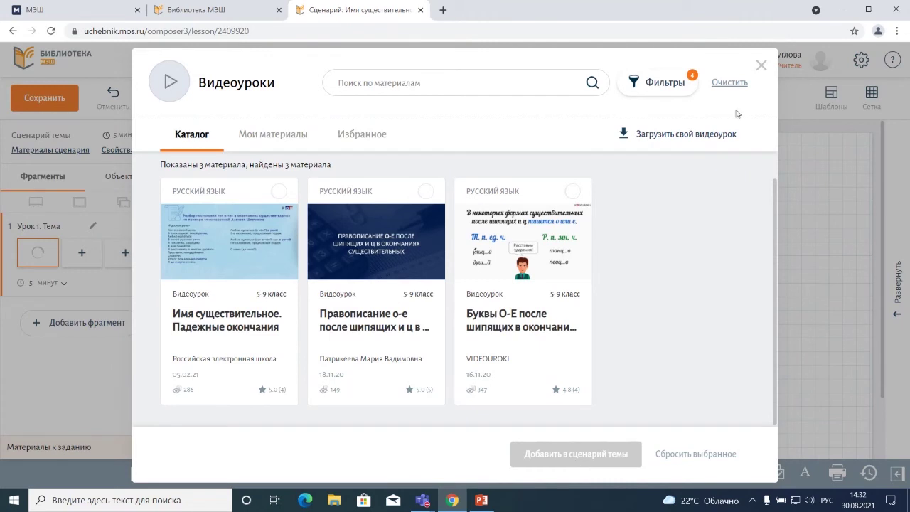
left_click(761, 66)
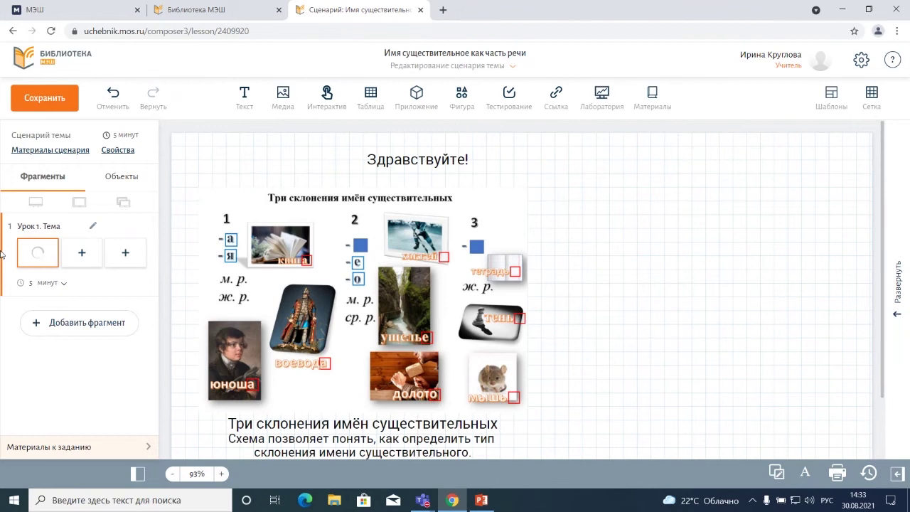
Copy the first slide of the fragment «Урок 1. Тема» and paste it into the fragment's third slide
right_click(41, 254)
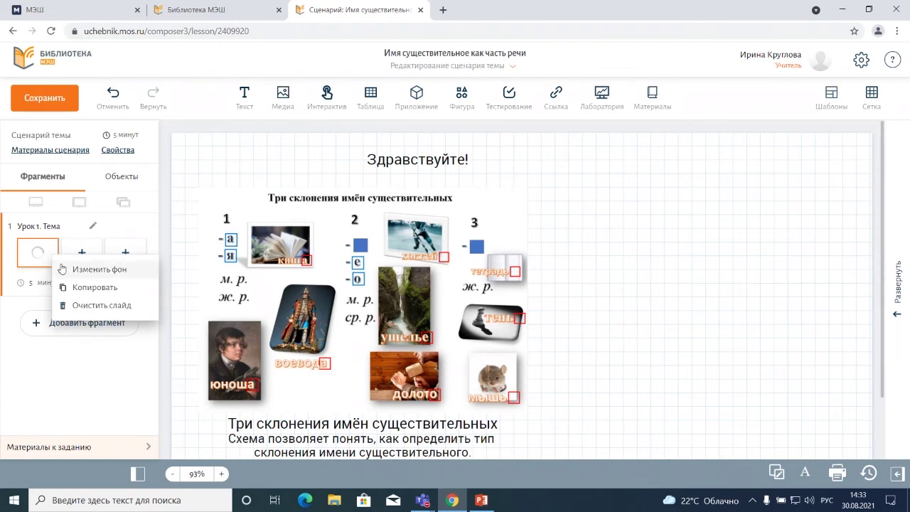
left_click(101, 287)
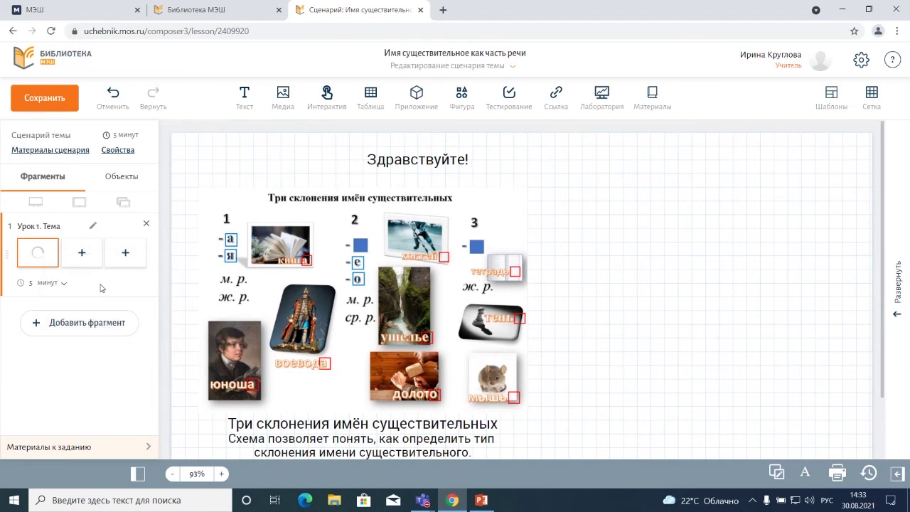
left_click(126, 254)
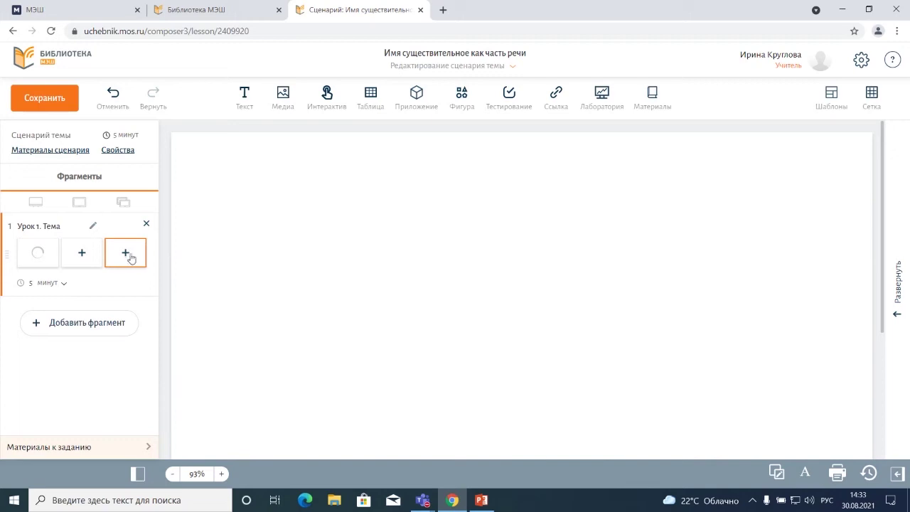
right_click(133, 258)
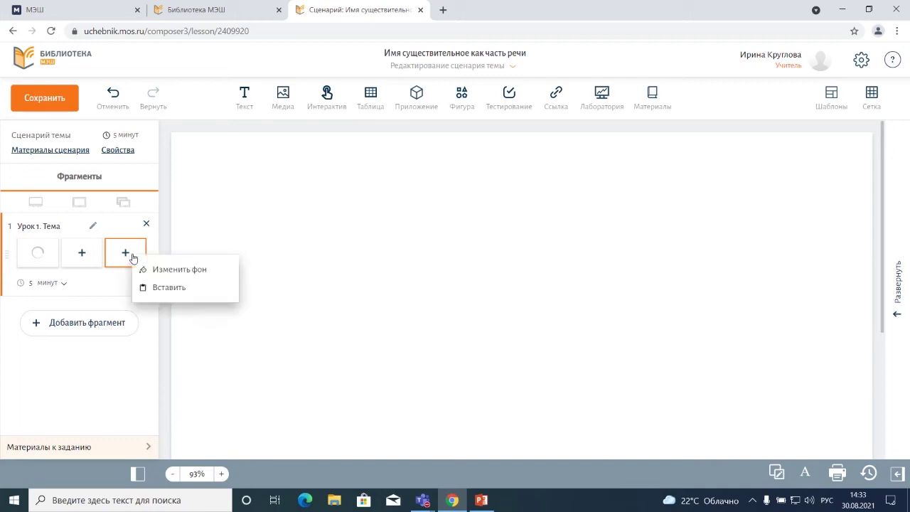
left_click(166, 289)
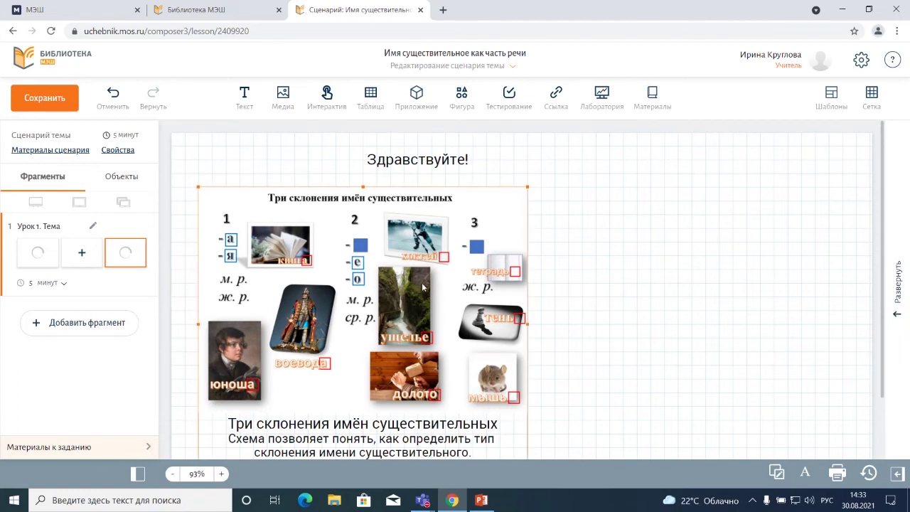
Clear all content from the fragment's first slide
left_click(43, 254)
right_click(44, 255)
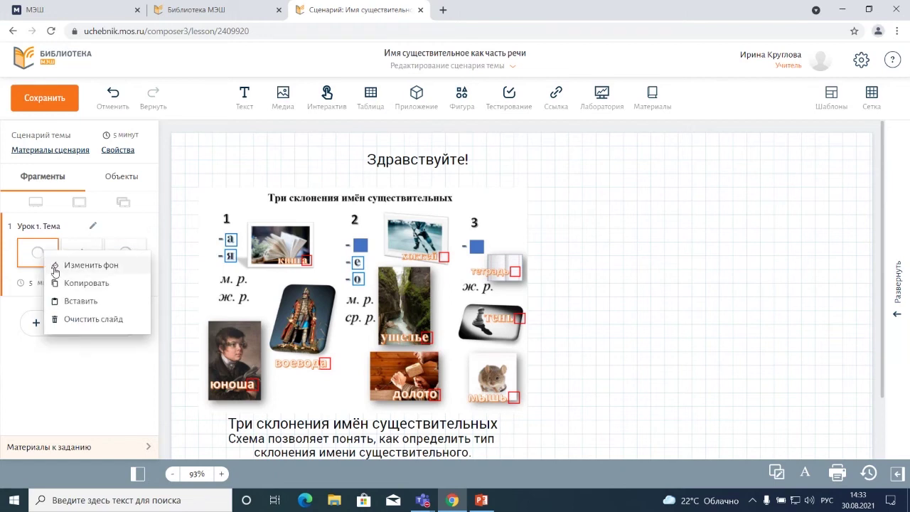
left_click(91, 319)
left_click(39, 262)
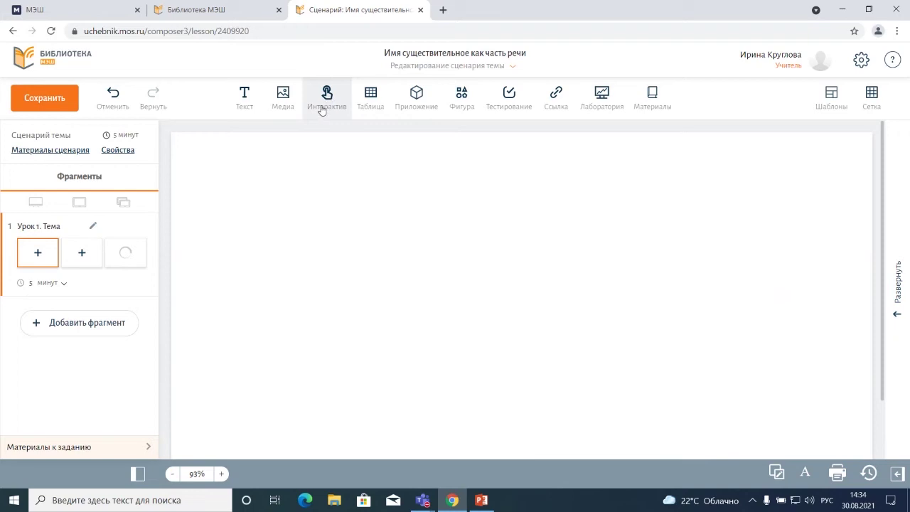
Add the catalogue application «Склонение имён существительных» with the green branch cover to the first slide and dismiss its task message
left_click(406, 106)
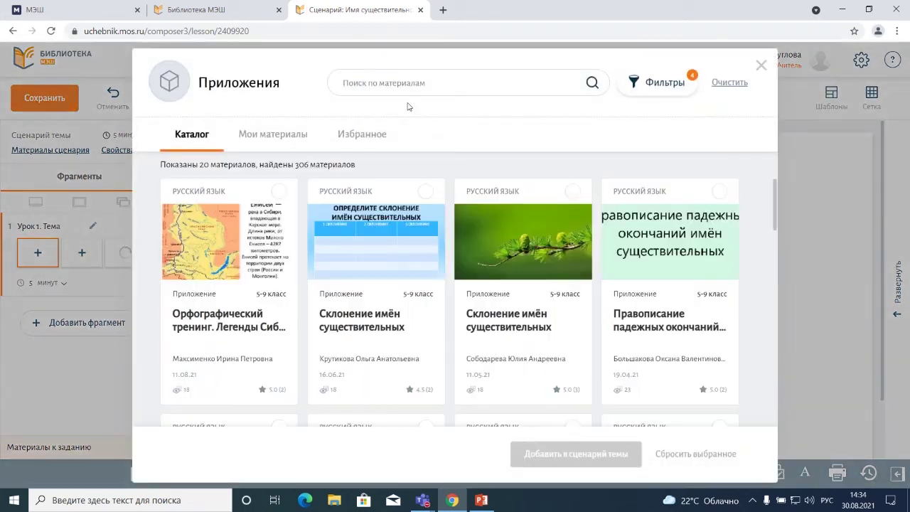
mouse_move(428, 208)
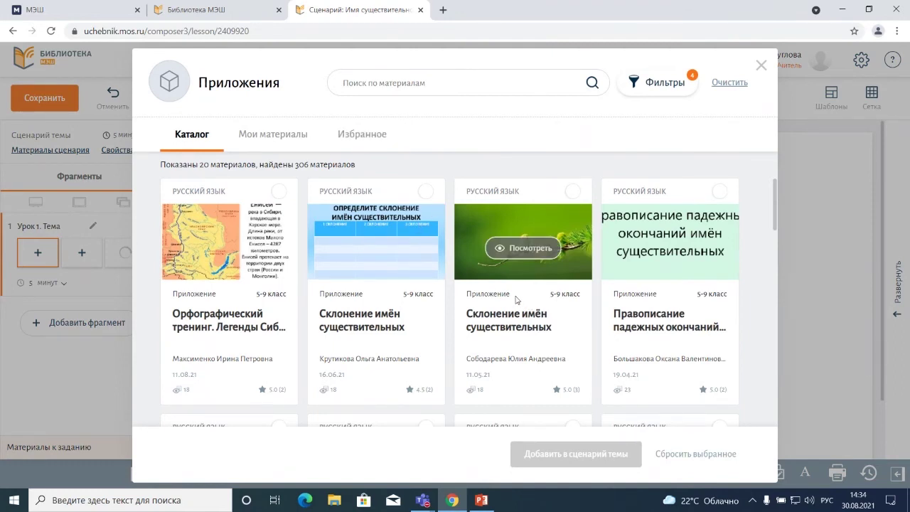
left_click_drag(517, 302, 520, 310)
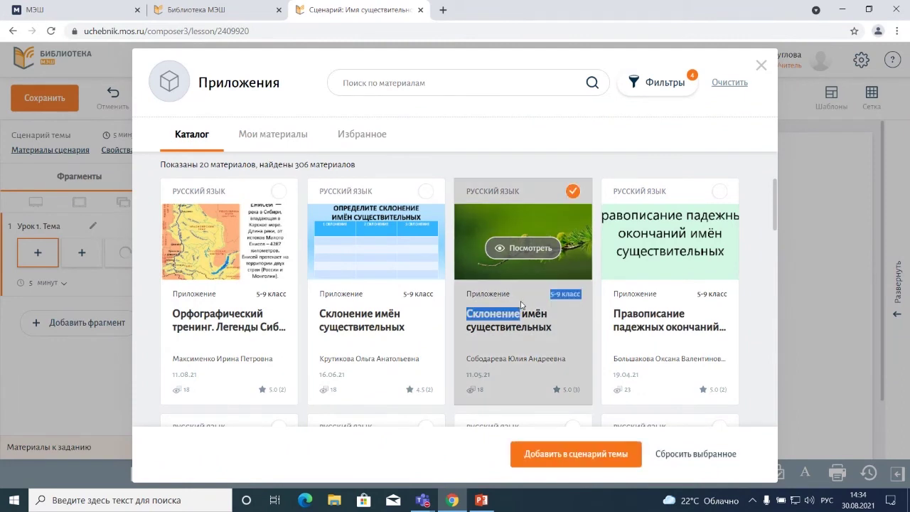
left_click(588, 455)
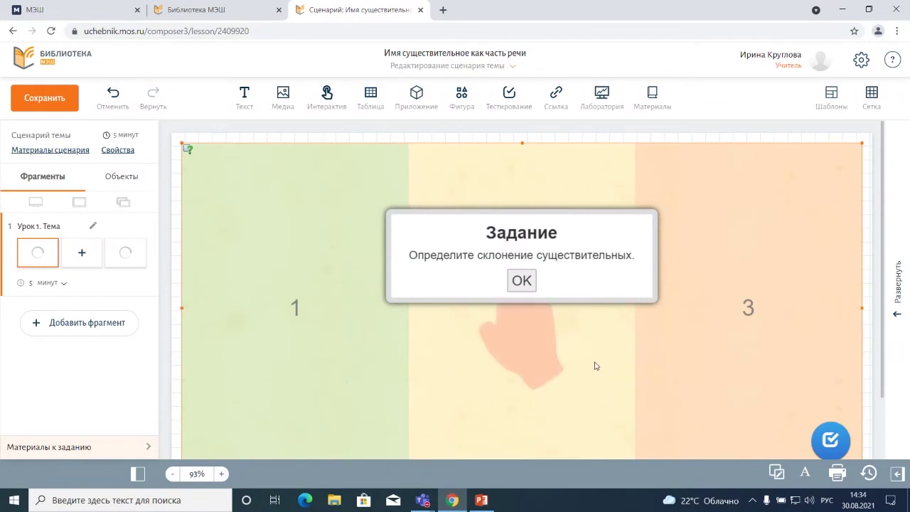
left_click(521, 280)
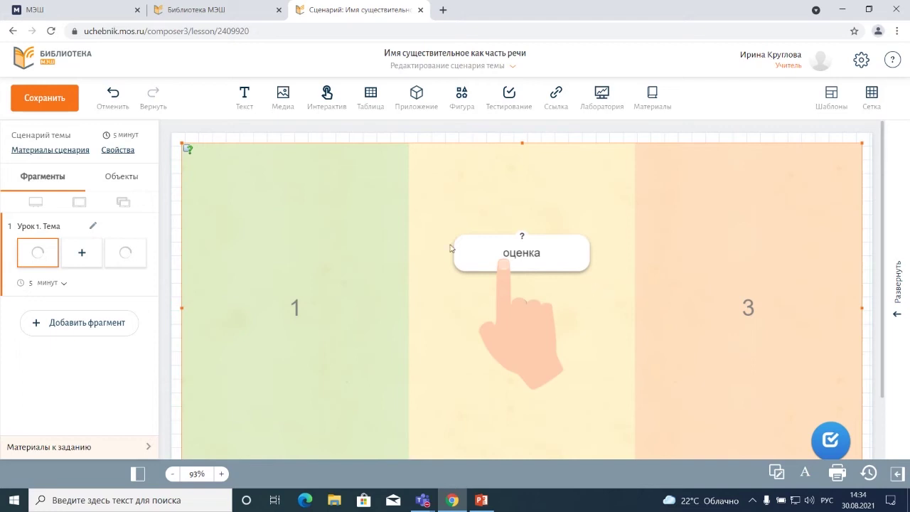
Shrink the noun declension application to about half the slide's width and deselect it
left_click(897, 285)
left_click_drag(862, 143, 498, 209)
left_click(548, 202)
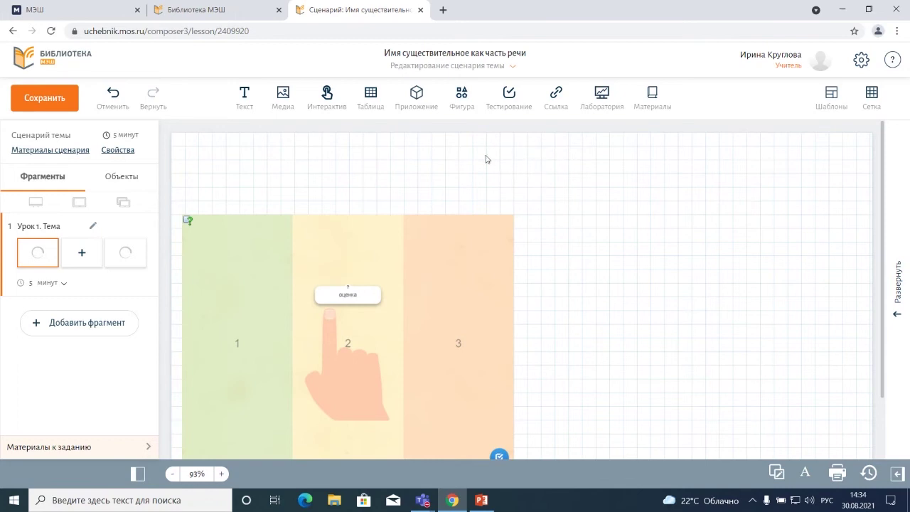
Add a square shape to the first slide
left_click(455, 121)
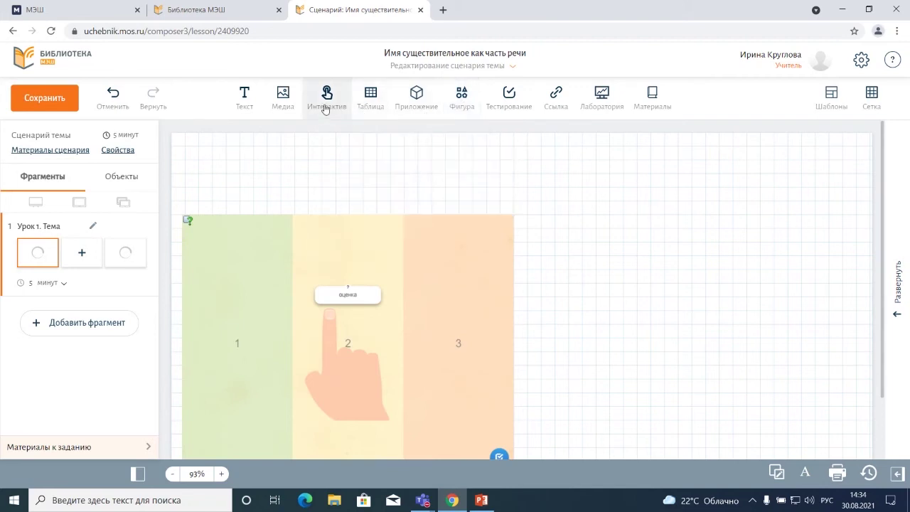
mouse_move(461, 98)
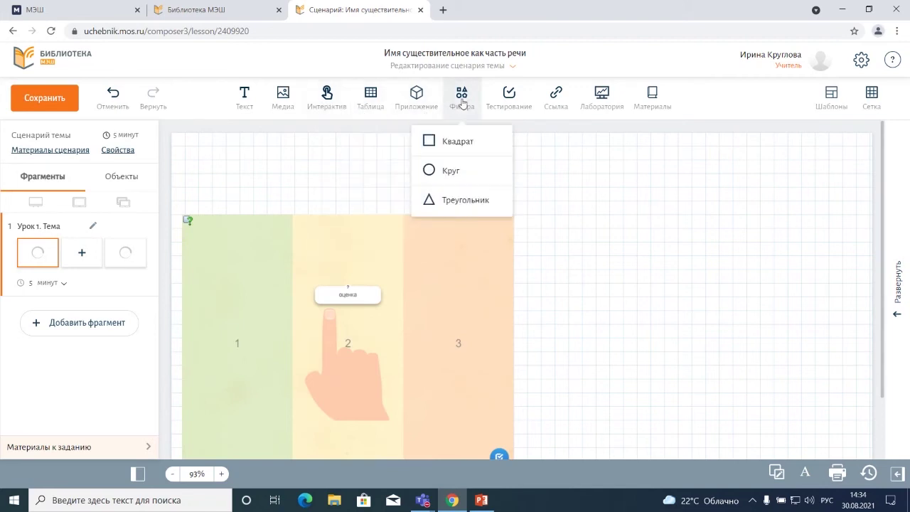
left_click(467, 142)
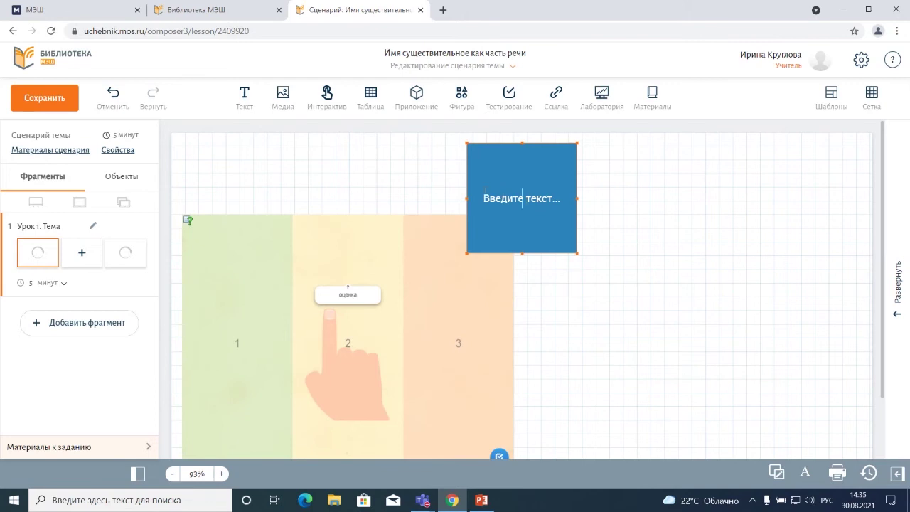
Insert a table with five columns and three rows on the fragment's second slide
mouse_move(374, 105)
left_click(85, 252)
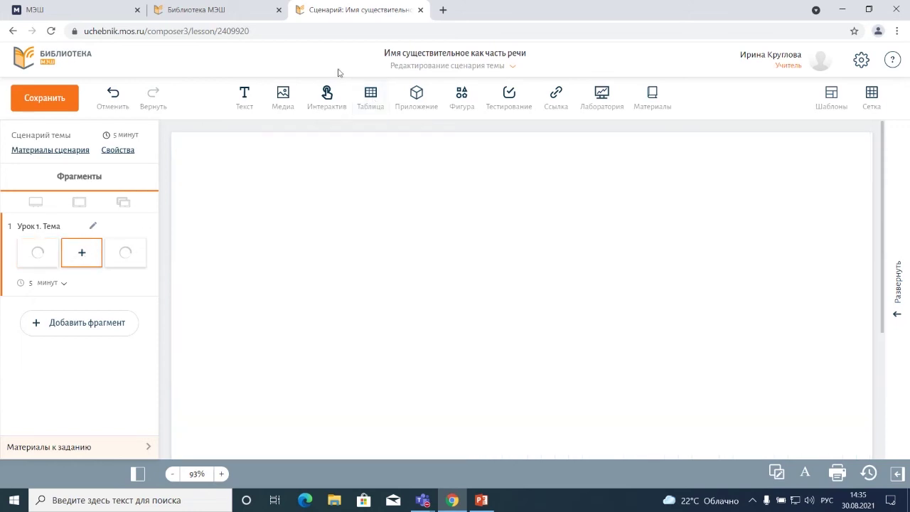
mouse_move(367, 111)
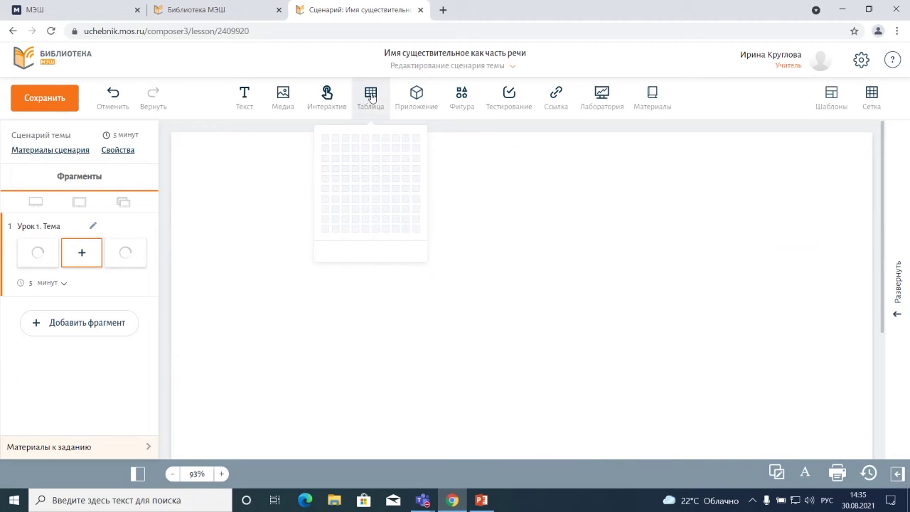
left_click(369, 165)
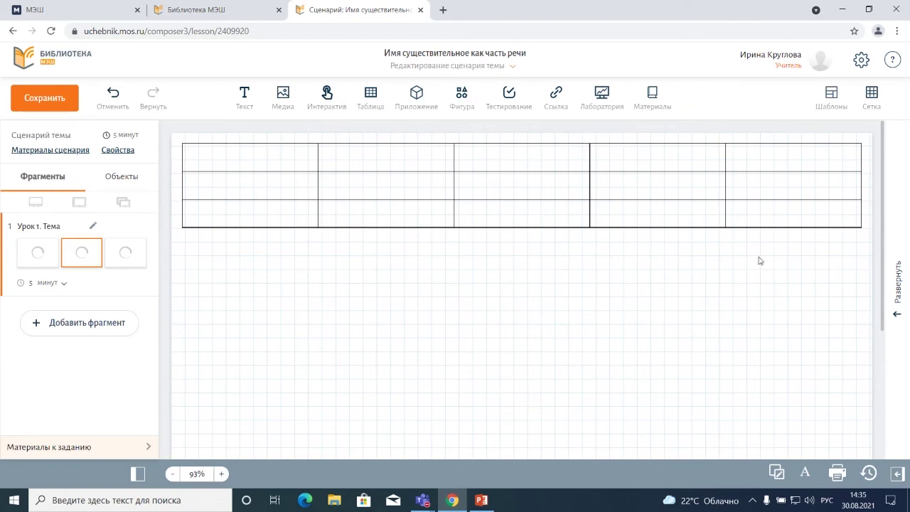
Show the list of lesson templates beside the table slide and hide it again
left_click(906, 280)
left_click(656, 412)
left_click(896, 473)
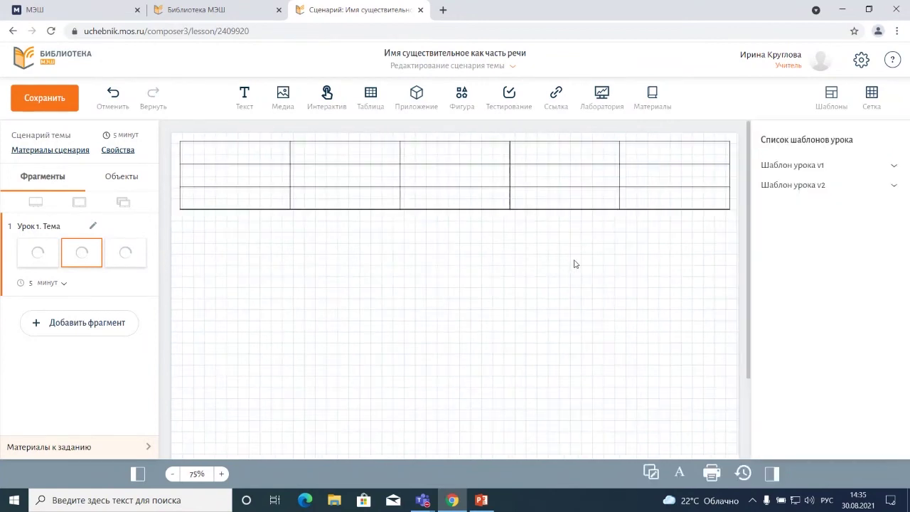
left_click(771, 473)
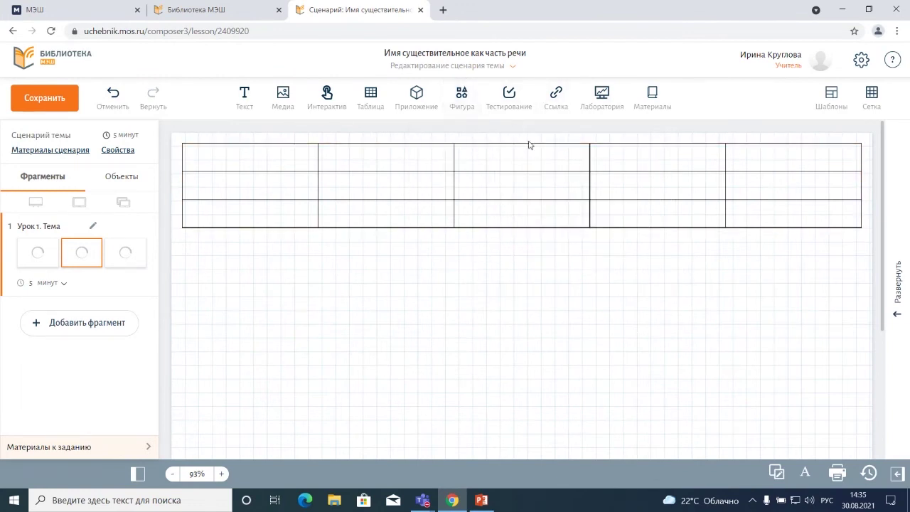
Examine the form for adding a link, leave it empty and return to the table on the slide
mouse_move(549, 112)
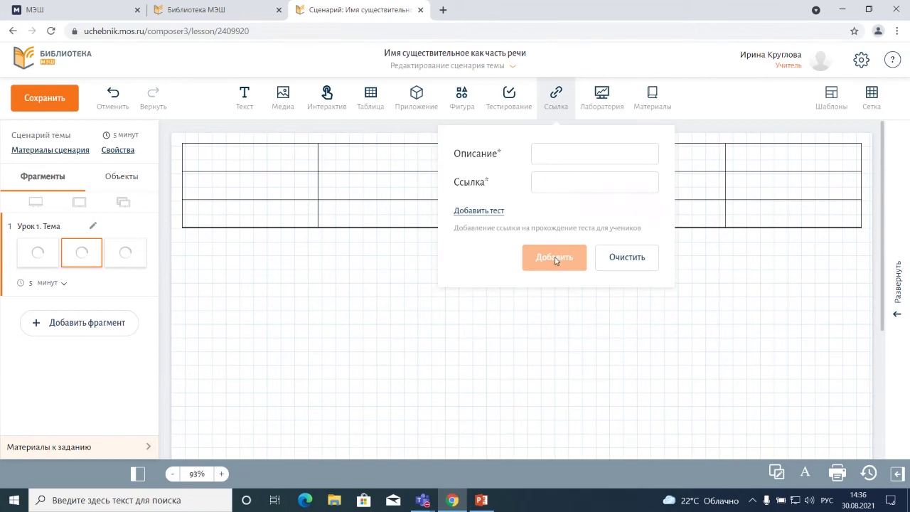
left_click(418, 322)
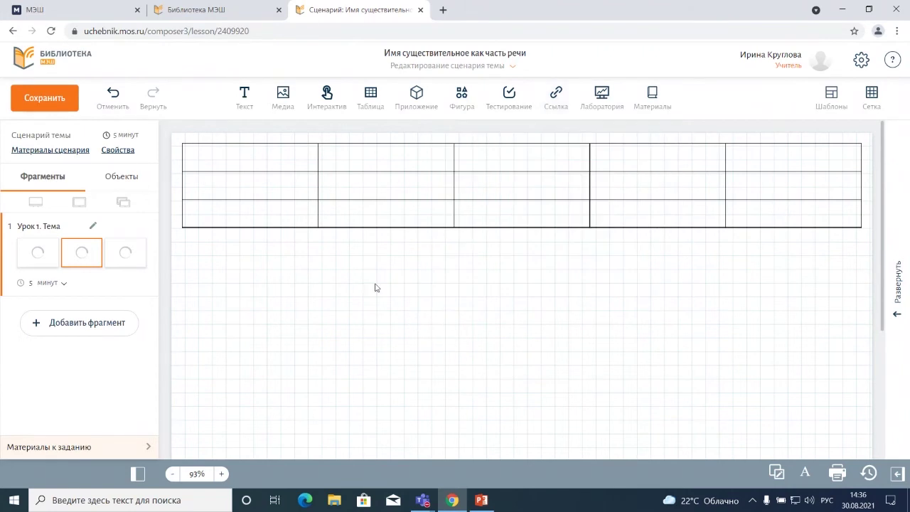
left_click(356, 226)
left_click(355, 235)
left_click(446, 177)
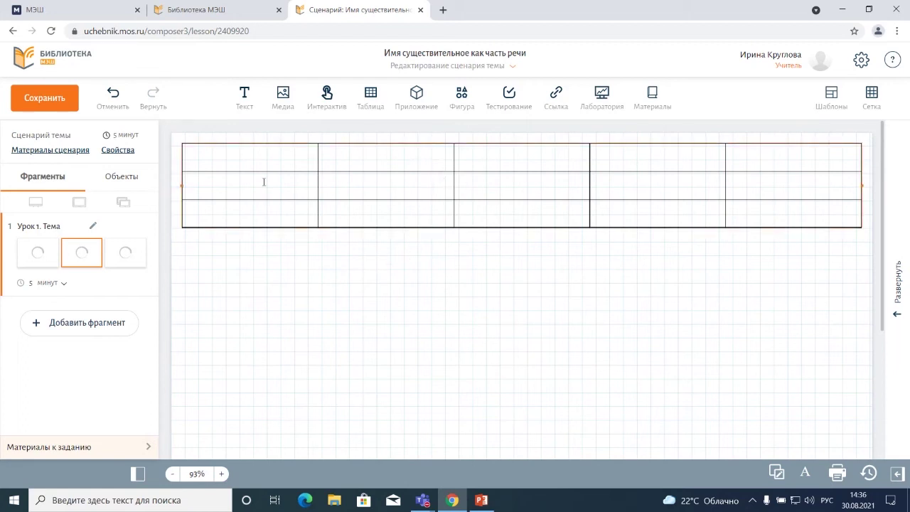
Start adding a test to the fragment and decline replacing the content of its slides
left_click(512, 105)
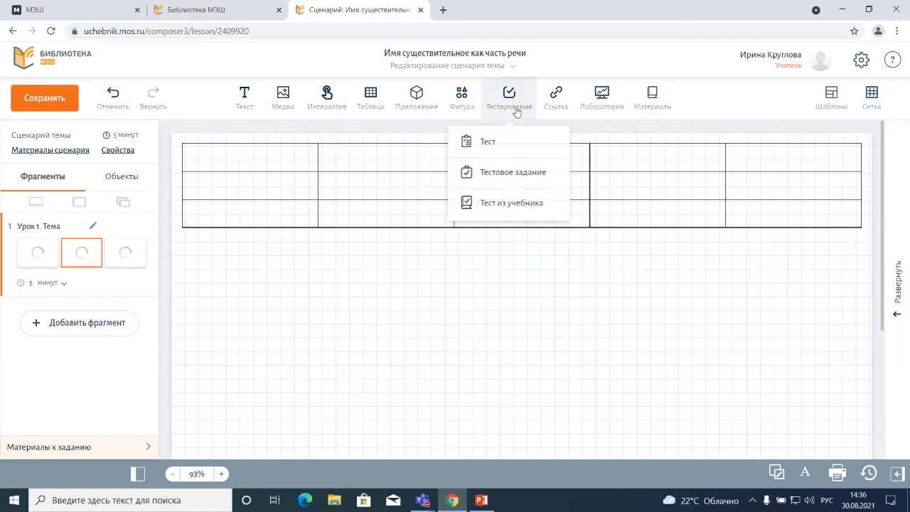
left_click(505, 144)
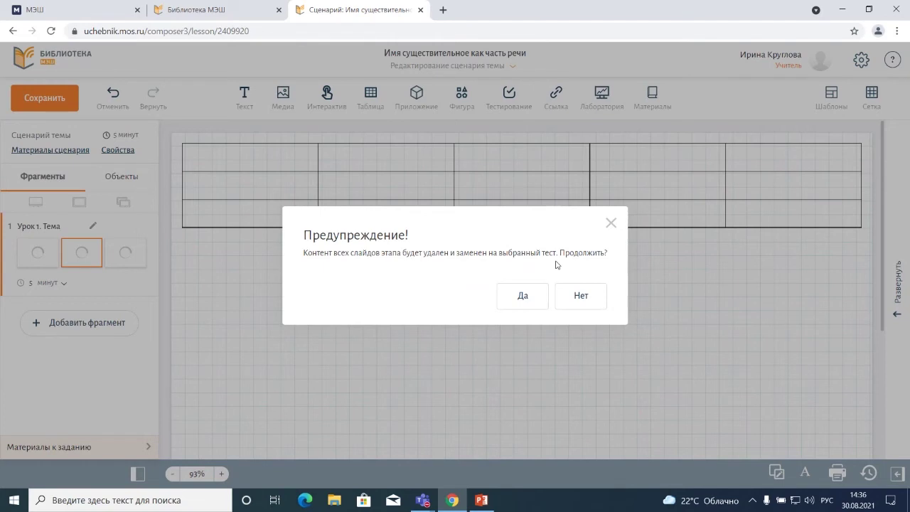
left_click(611, 222)
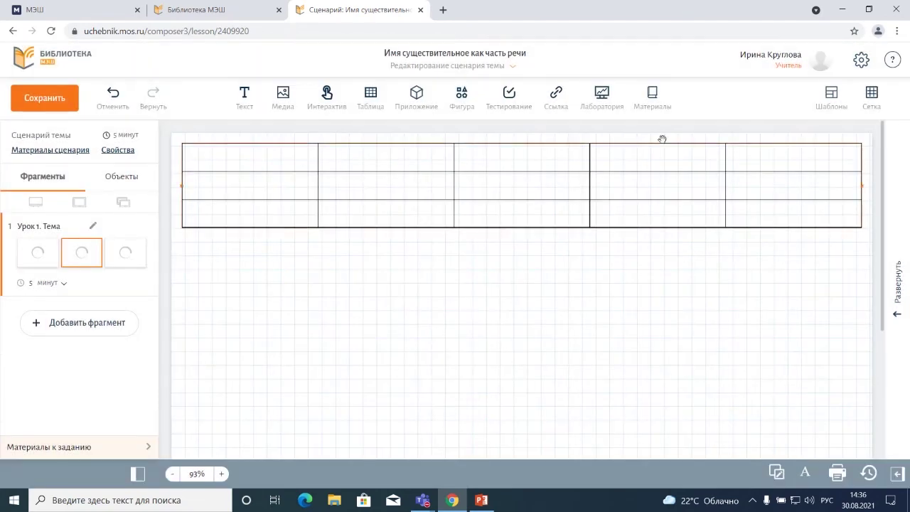
Open the textbook catalogue for inserting a paragraph, clear all its filters and close it
left_click(652, 98)
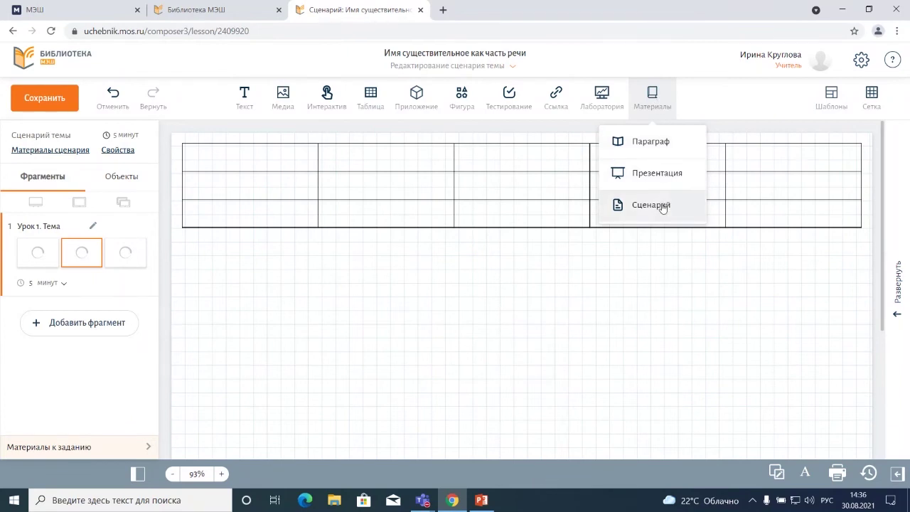
left_click(649, 141)
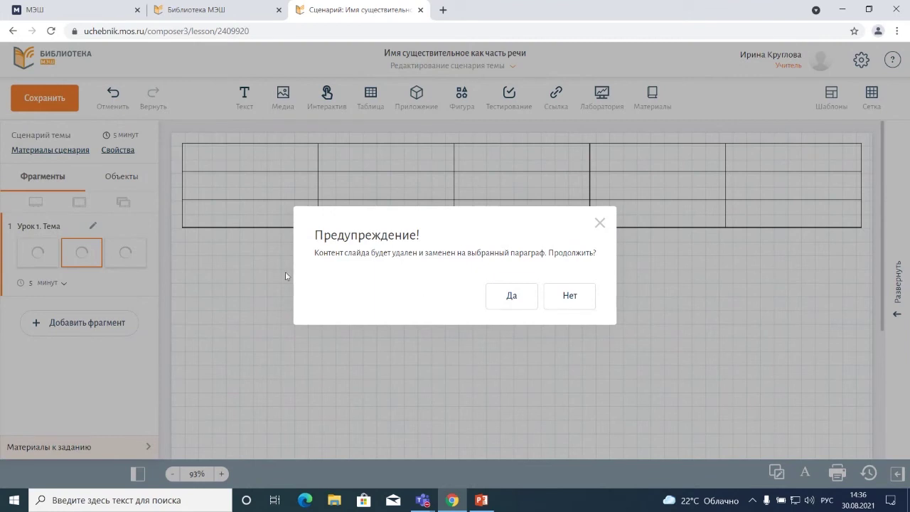
left_click(512, 297)
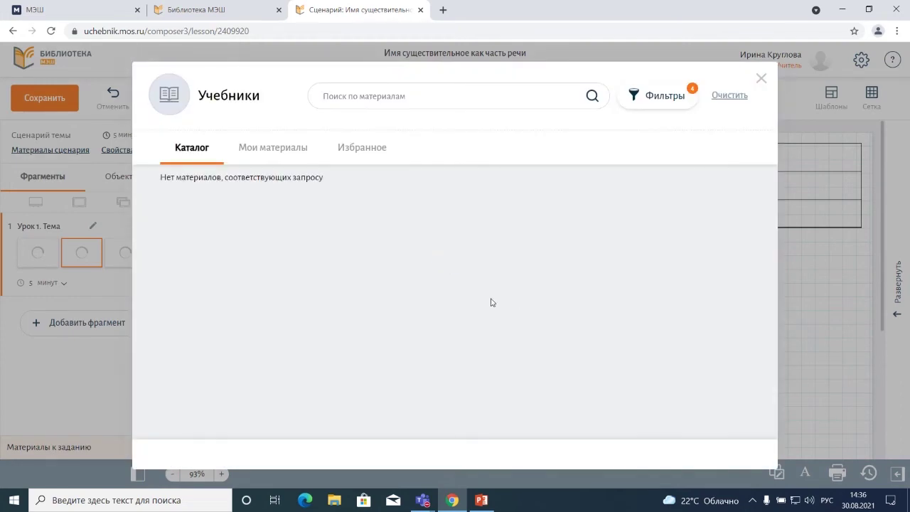
left_click(693, 90)
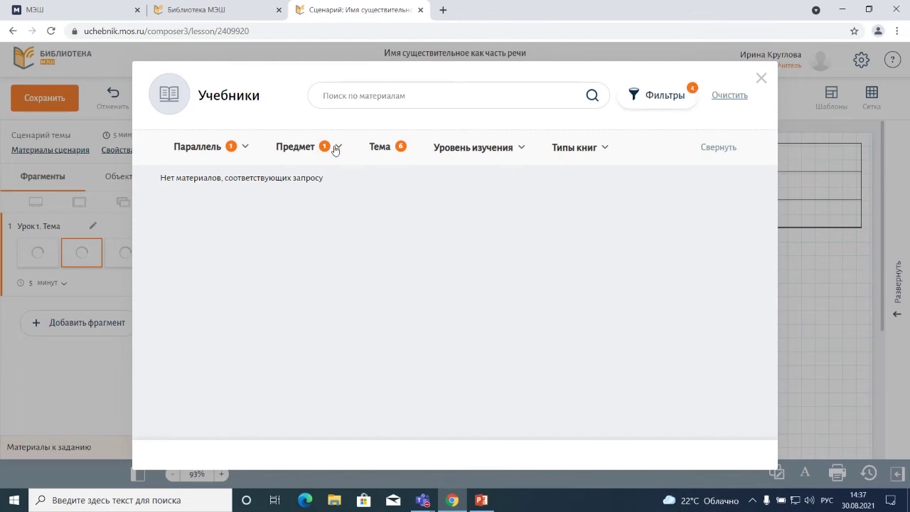
left_click(732, 97)
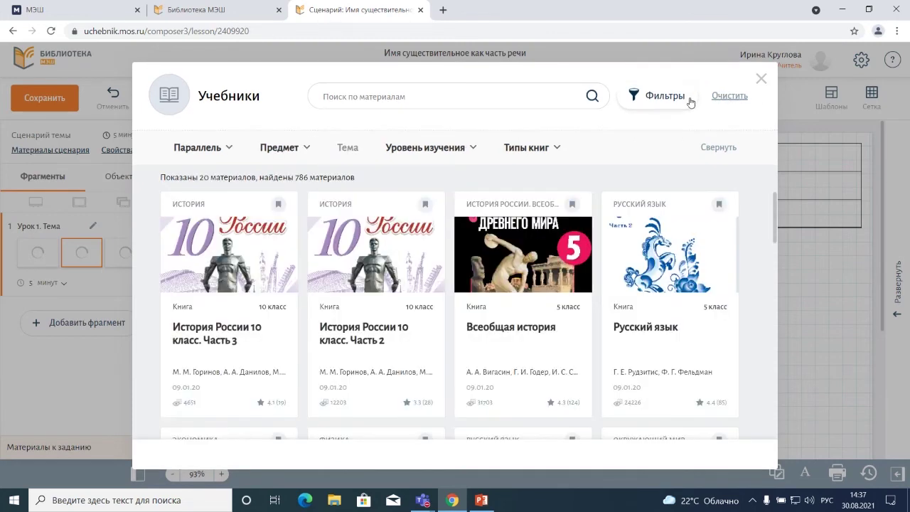
left_click(761, 79)
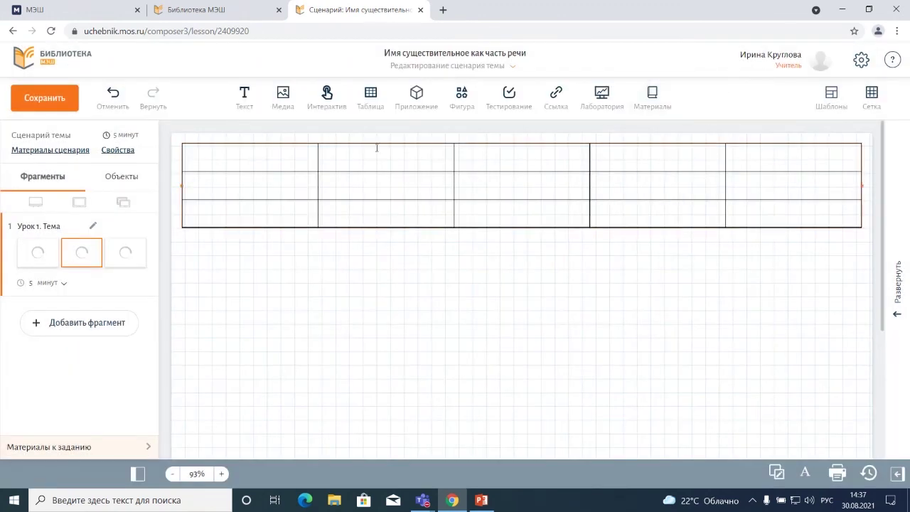
Reopen the textbook catalogue without filters, view the paragraph selection of the grade 5 book «Русский язык» and close it
left_click(652, 103)
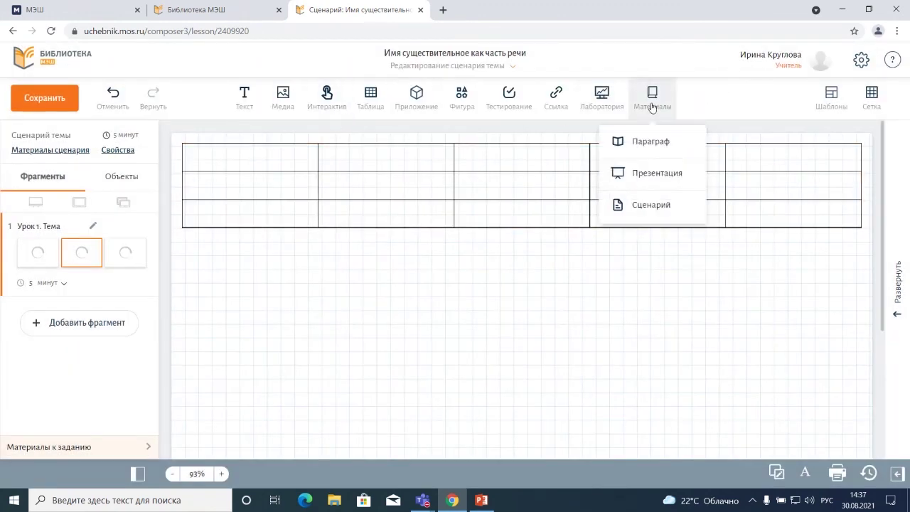
left_click(654, 145)
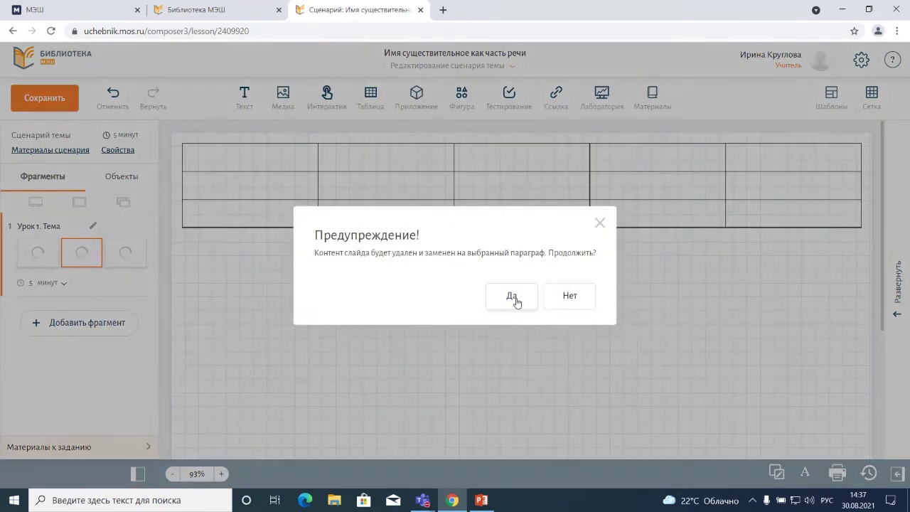
left_click(515, 300)
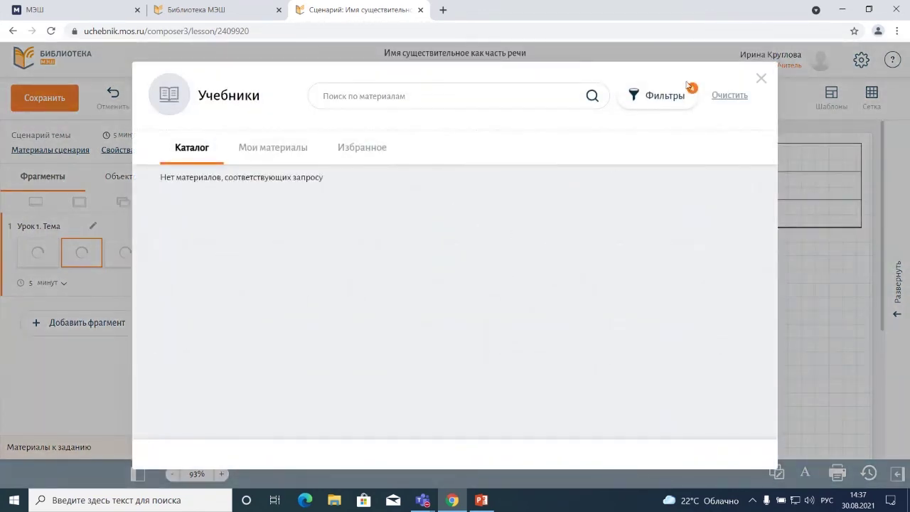
left_click(691, 94)
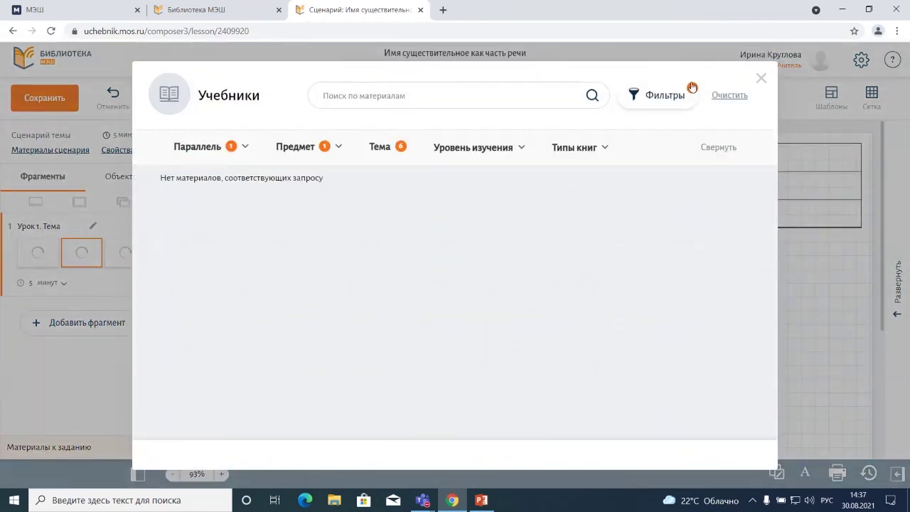
left_click(734, 96)
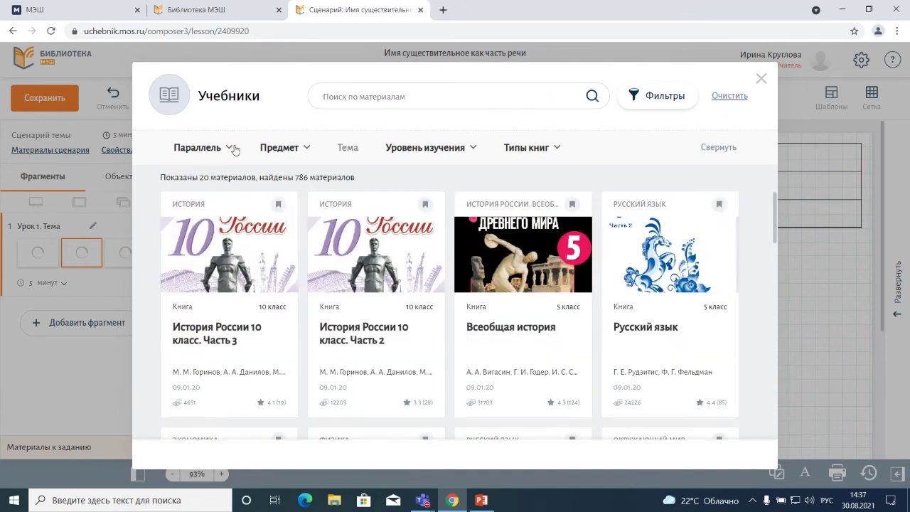
left_click(228, 148)
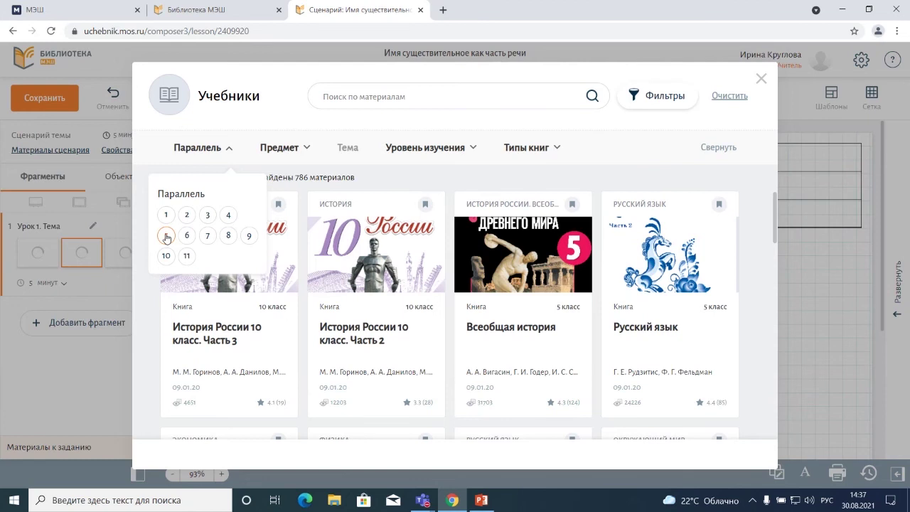
left_click(667, 345)
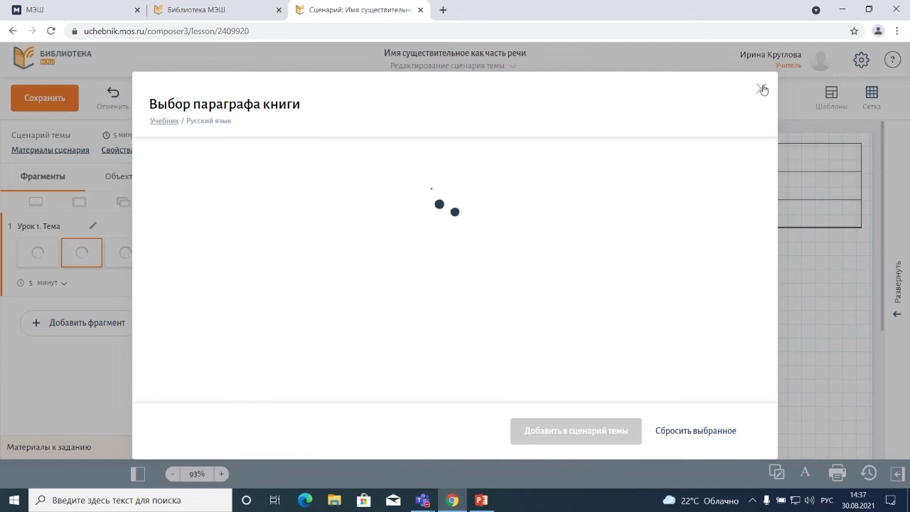
left_click(761, 89)
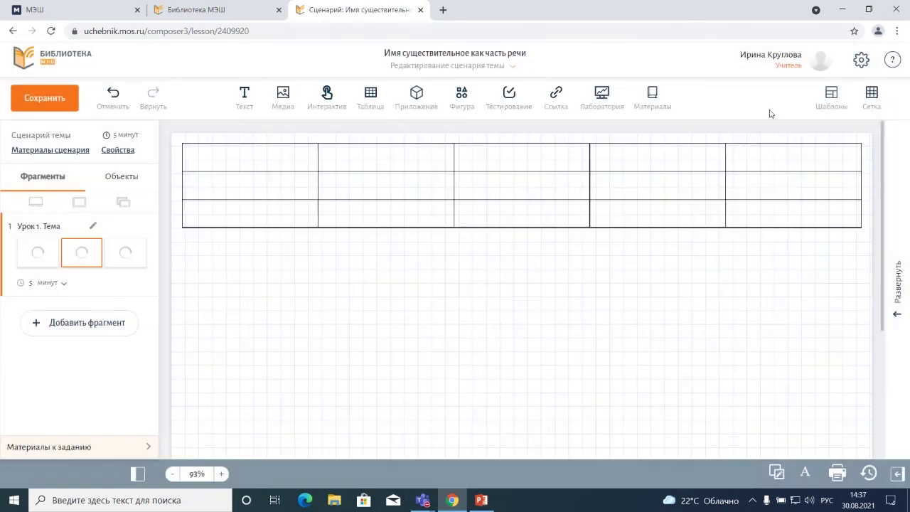
left_click(651, 100)
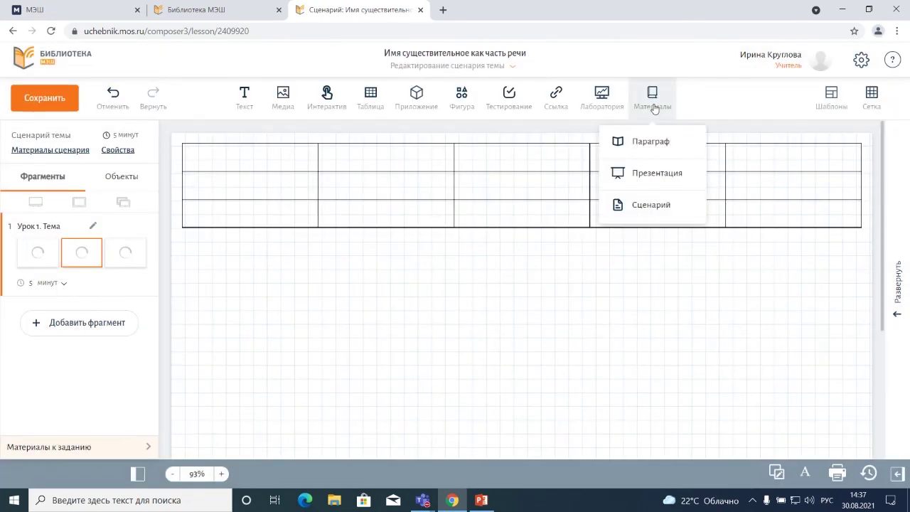
left_click(651, 206)
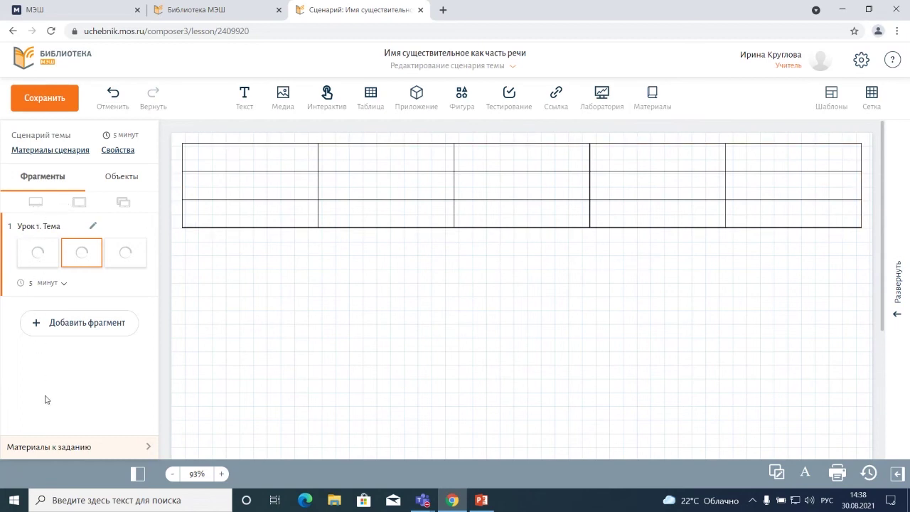
Set the duration of the fragment «Урок 1. Тема» to 4 minutes
left_click(63, 284)
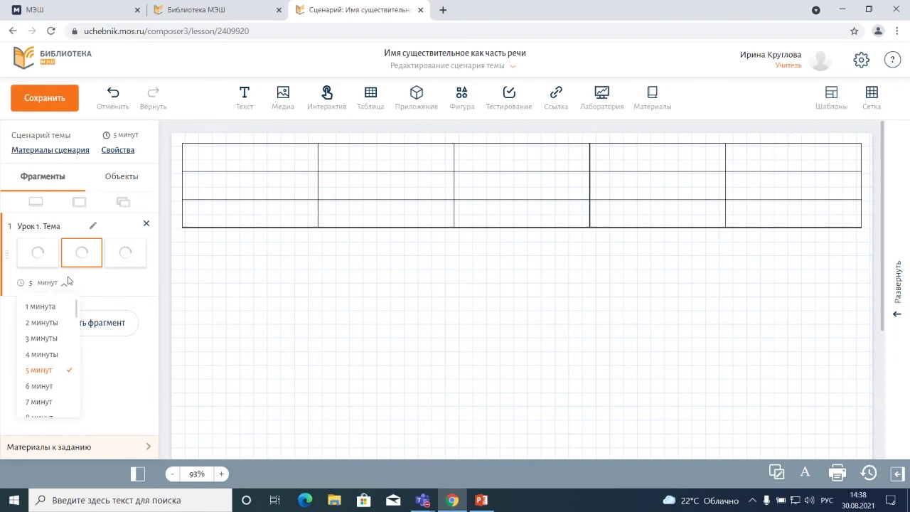
left_click(56, 352)
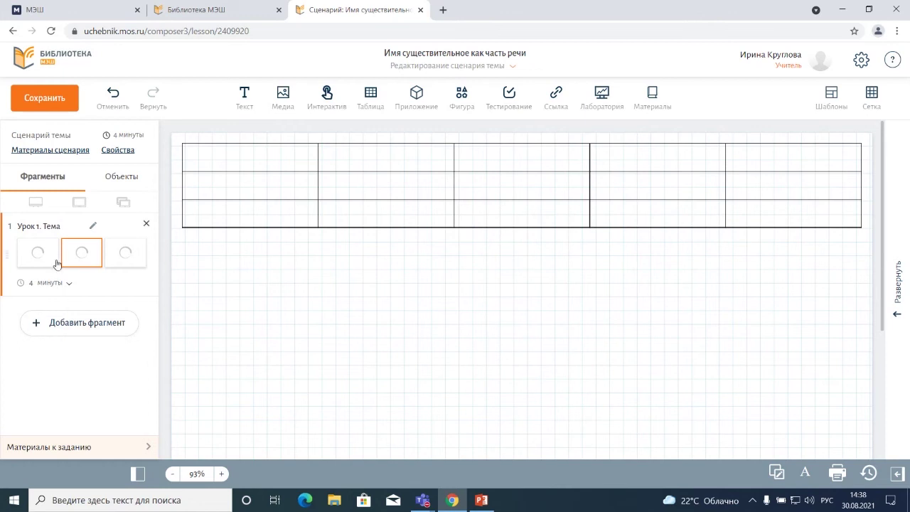
View the topic scenario's materials page, return to the scenario and save it from its properties form
left_click(56, 151)
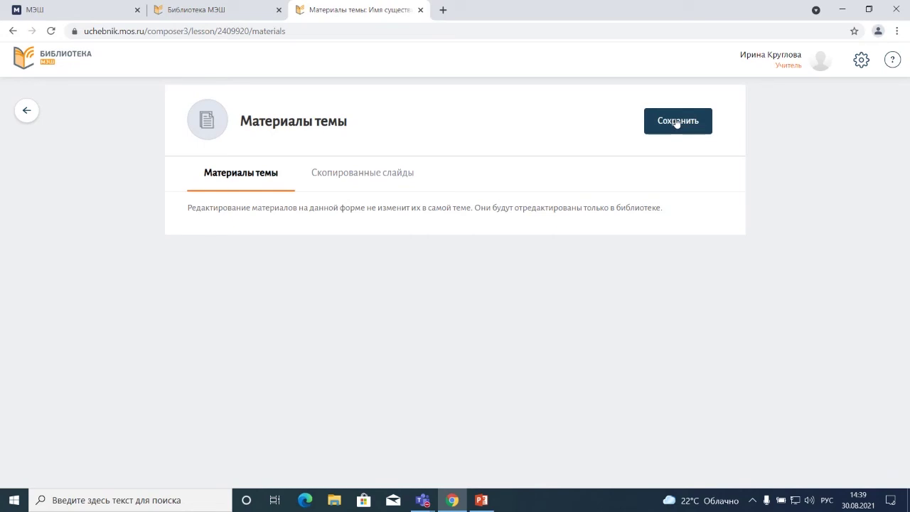
left_click(26, 110)
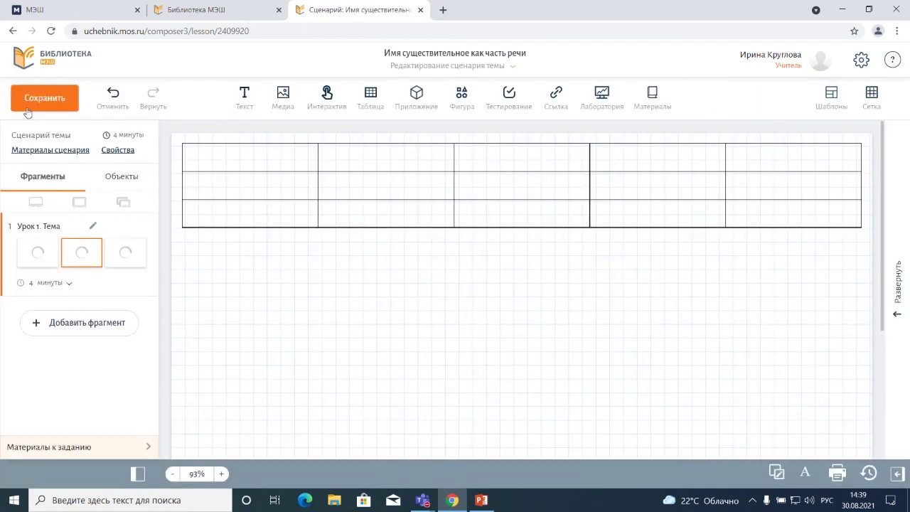
left_click(118, 150)
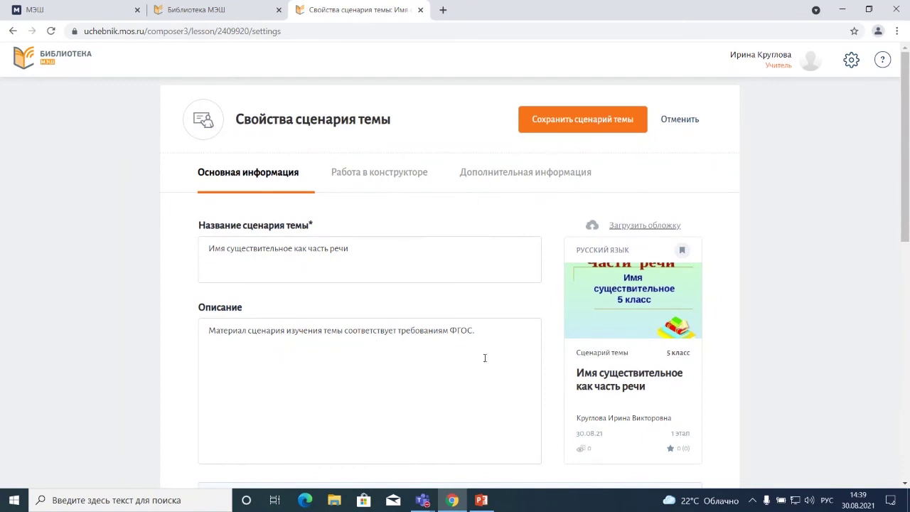
left_click(566, 125)
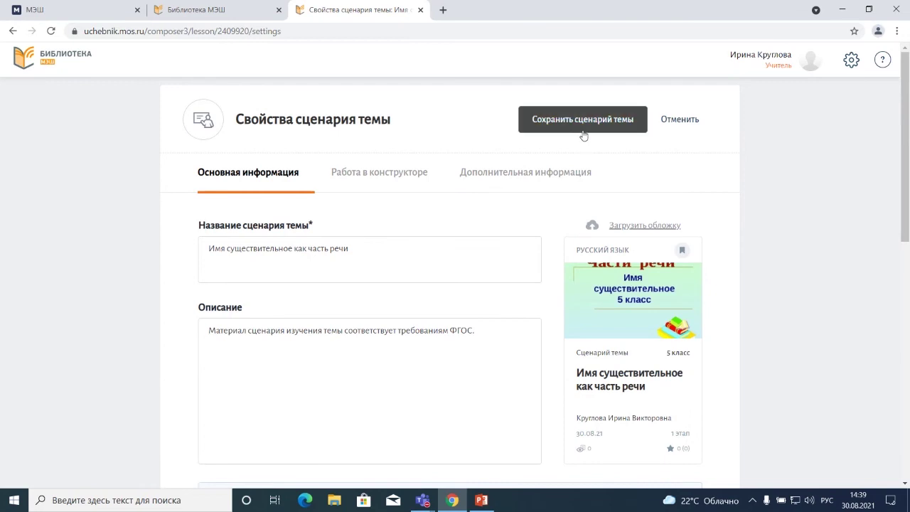